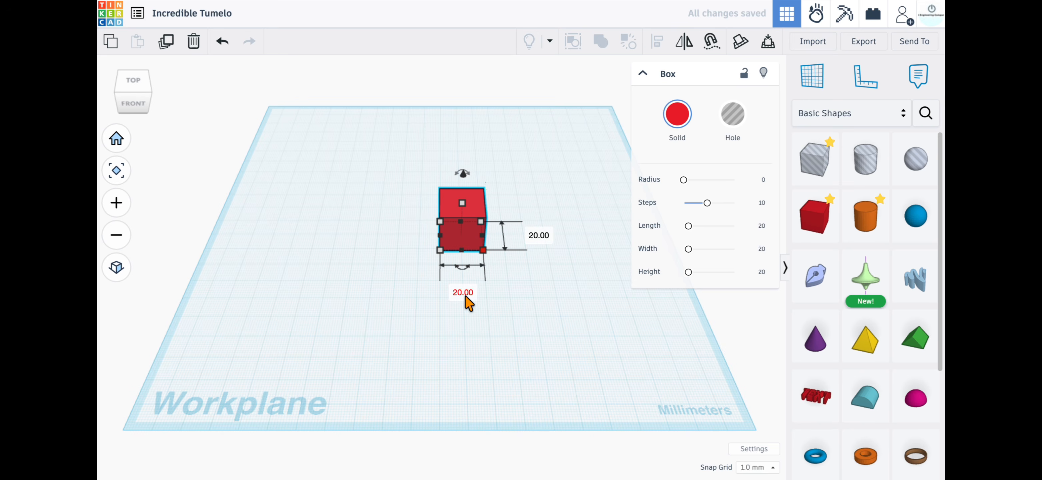
Step: Resize the red box's footprint to 75 mm long and 30 mm wide
text(75)
key(Return)
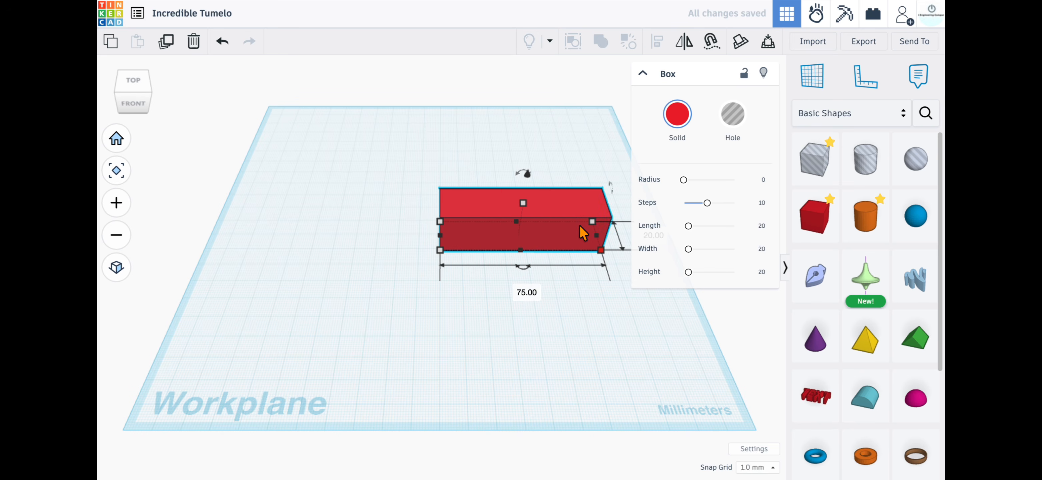
right_drag(582, 337, 479, 325)
click(530, 348)
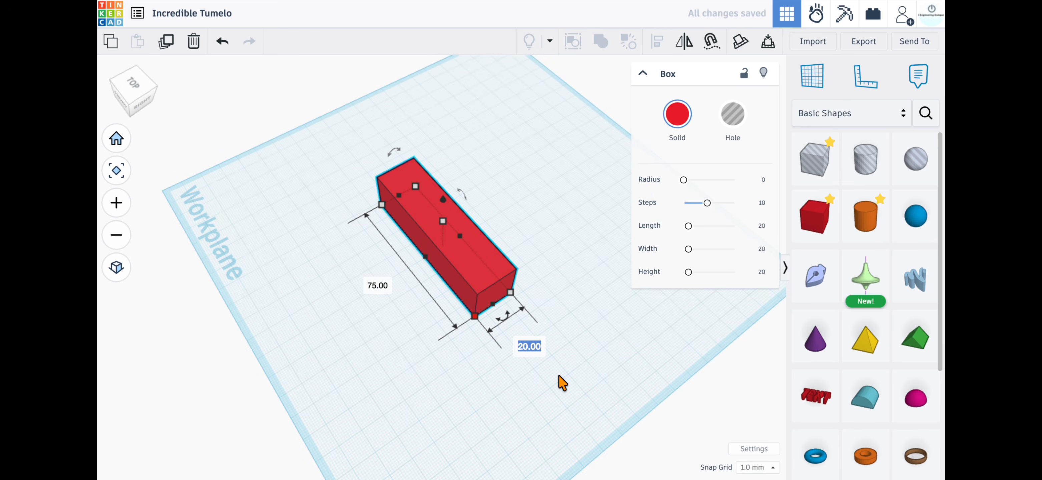
text(30)
key(Return)
right_drag(289, 334, 389, 328)
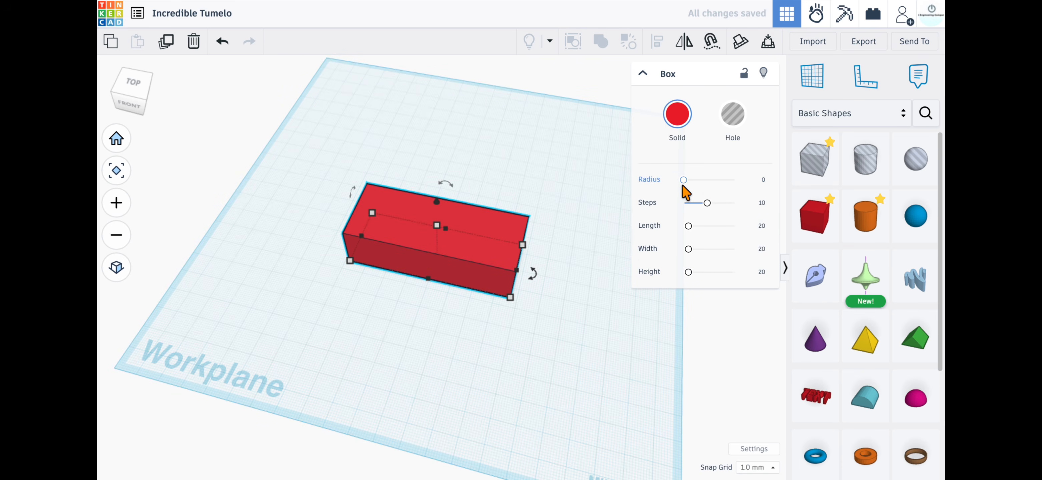
Step: Round the box with a radius of 5 and 20 steps, and flatten it to a height of 5 mm
drag(685, 186, 692, 186)
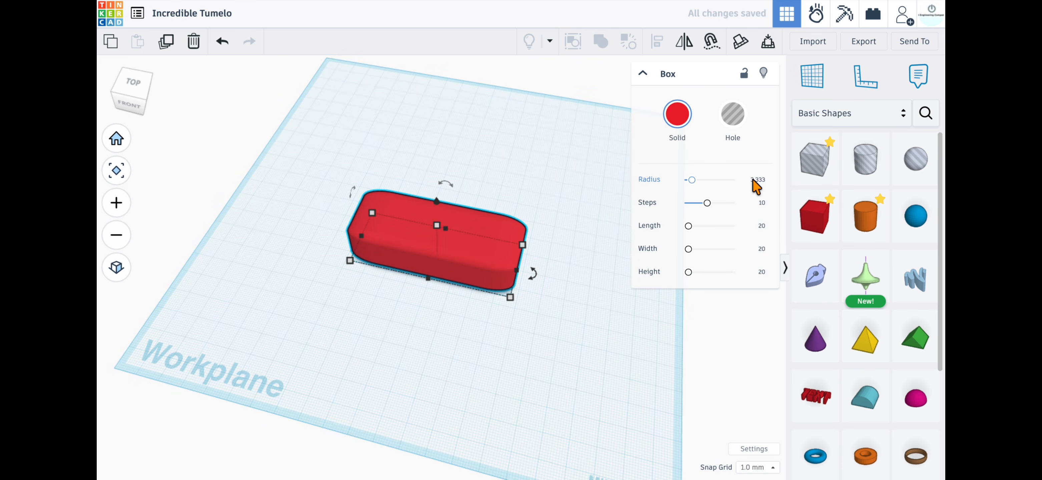
text(5)
key(Return)
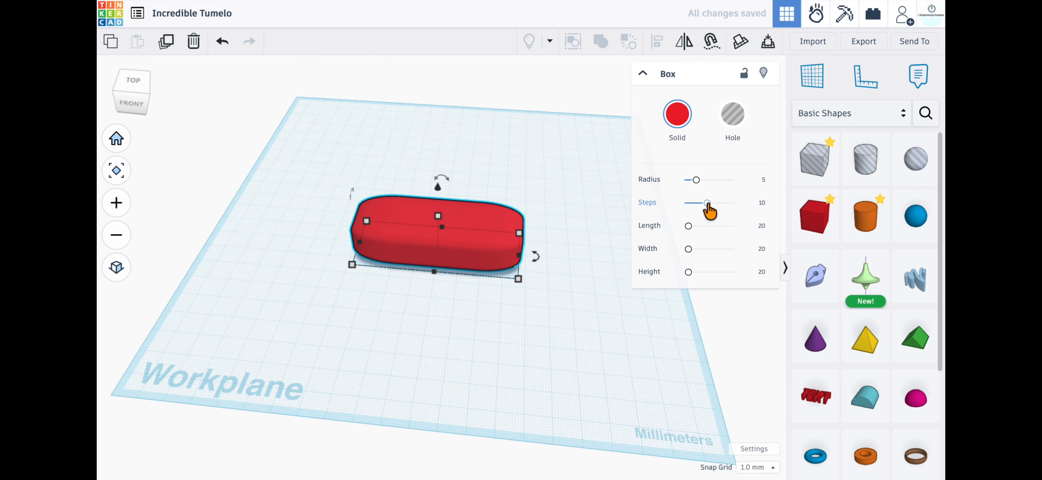
drag(708, 204, 756, 207)
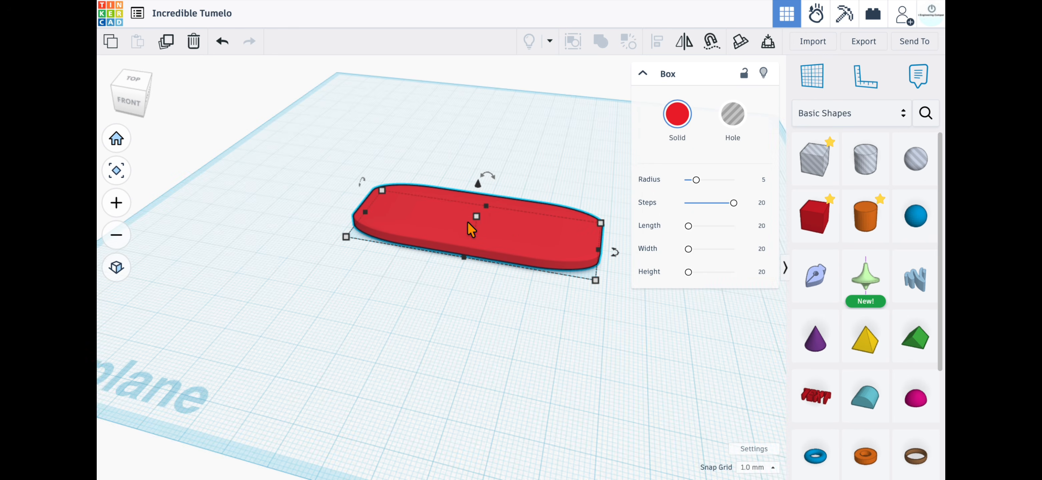
mouse_move(475, 225)
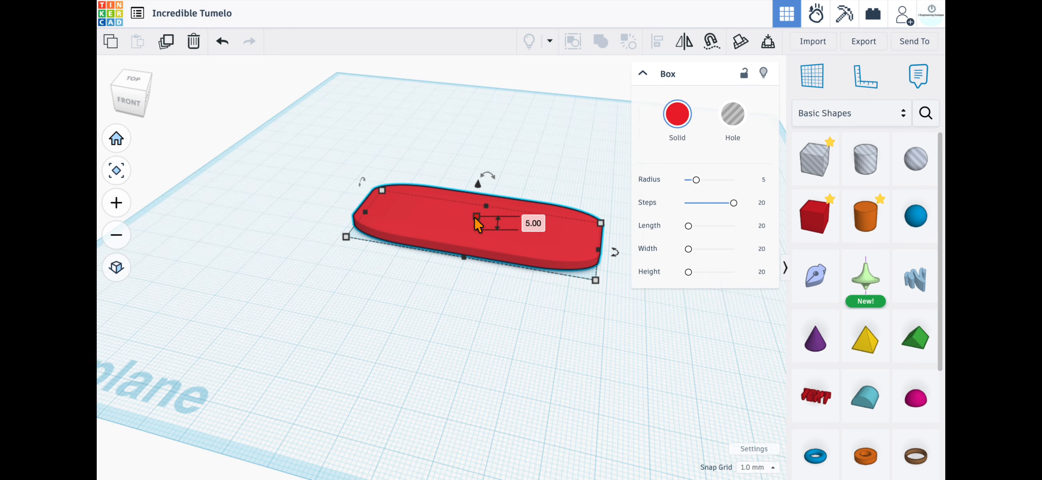
click(513, 322)
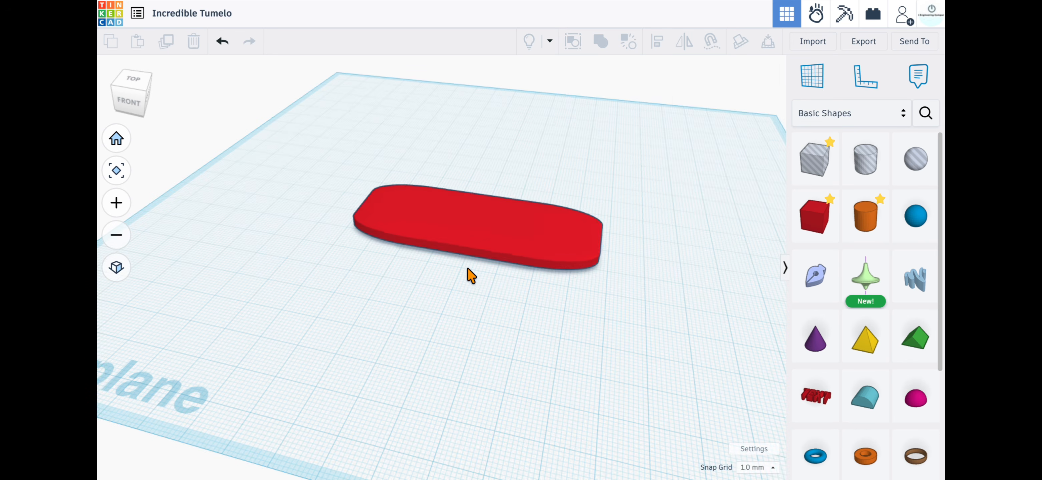
scroll(484, 280, up, 5)
scroll(484, 257, down, 5)
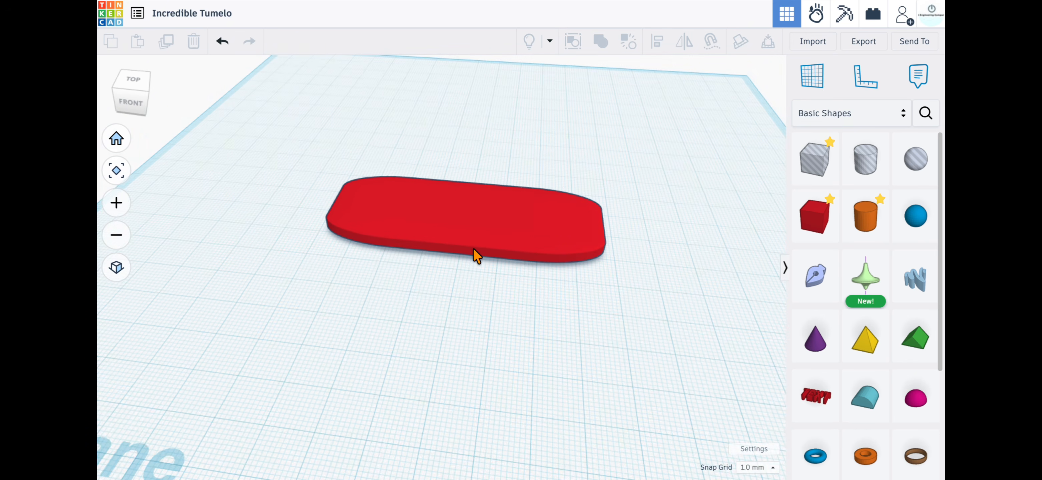
Step: Duplicate the rounded plate and move the copy about 42 mm in front of the original
click(479, 226)
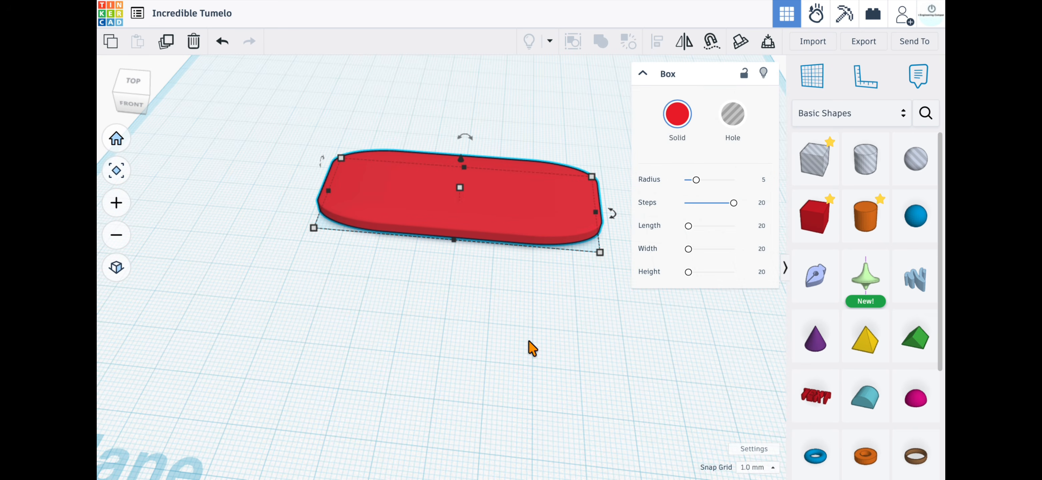
key(ctrl+d)
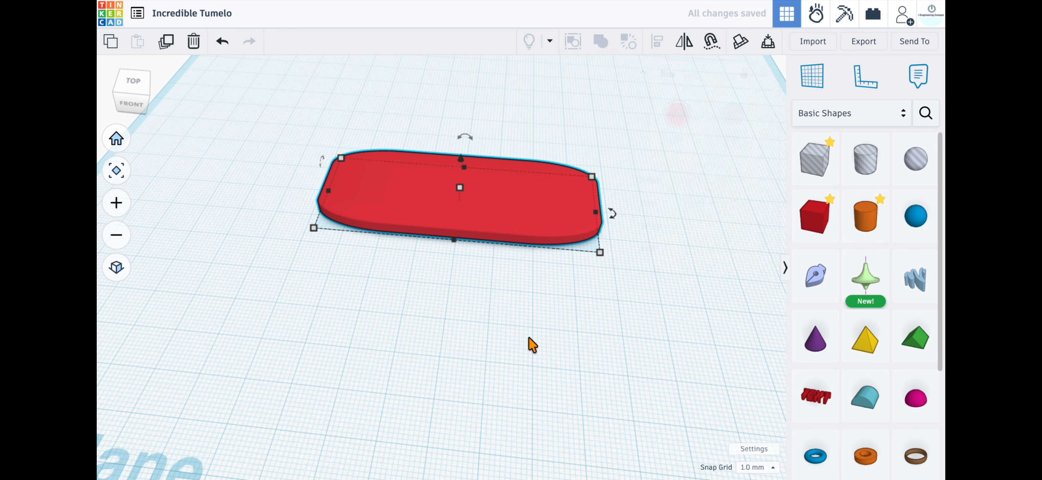
drag(505, 214, 474, 344)
scroll(553, 395, down, 5)
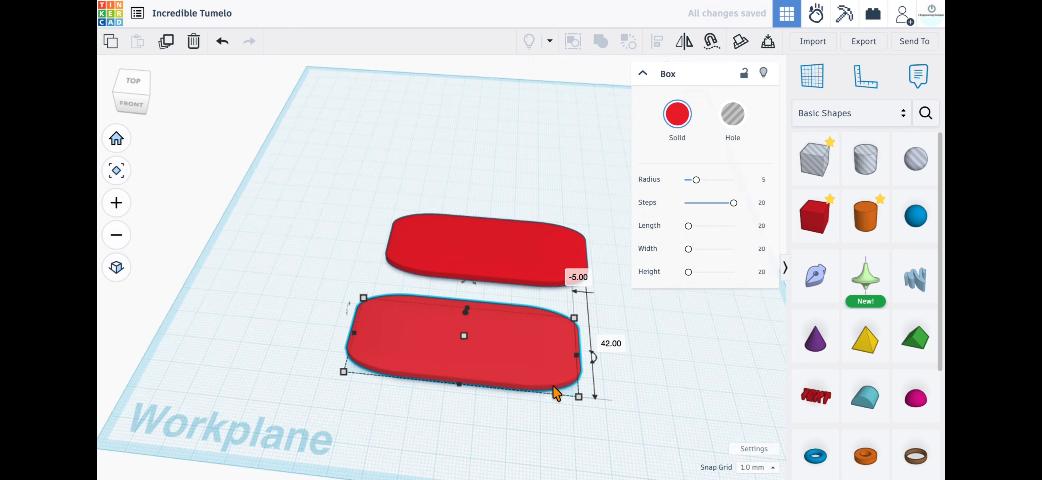
Step: Resize the front plate to 71 mm by 26 mm and turn it into a hole
click(560, 340)
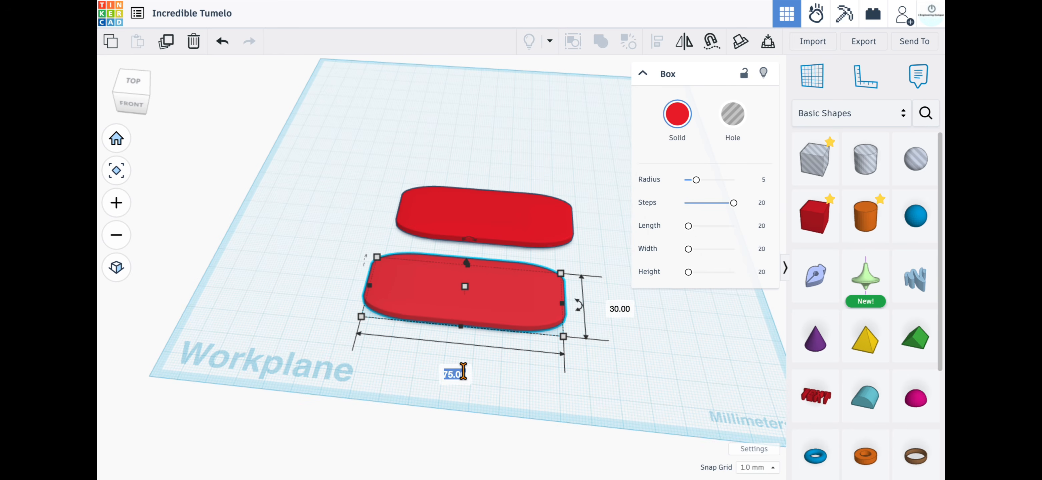
text(71)
key(Return)
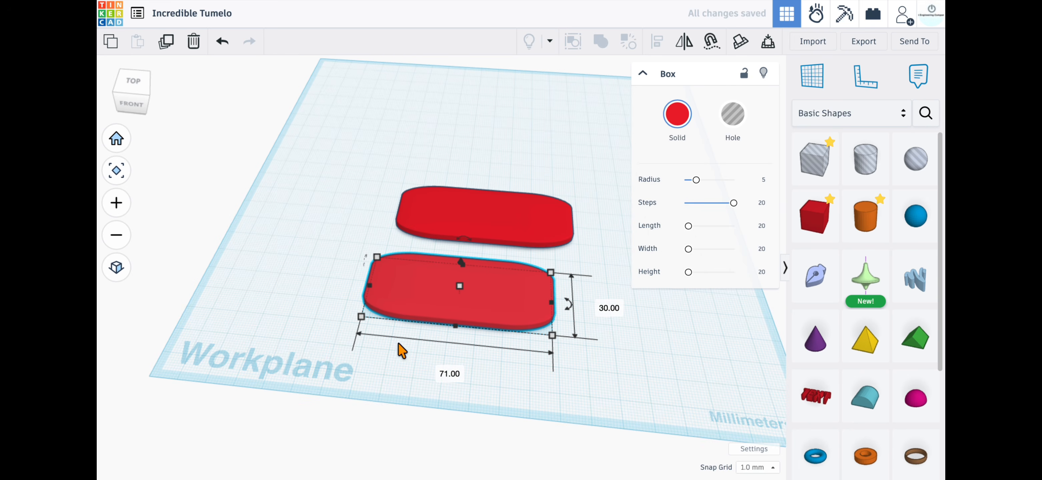
click(610, 308)
text(26)
key(Return)
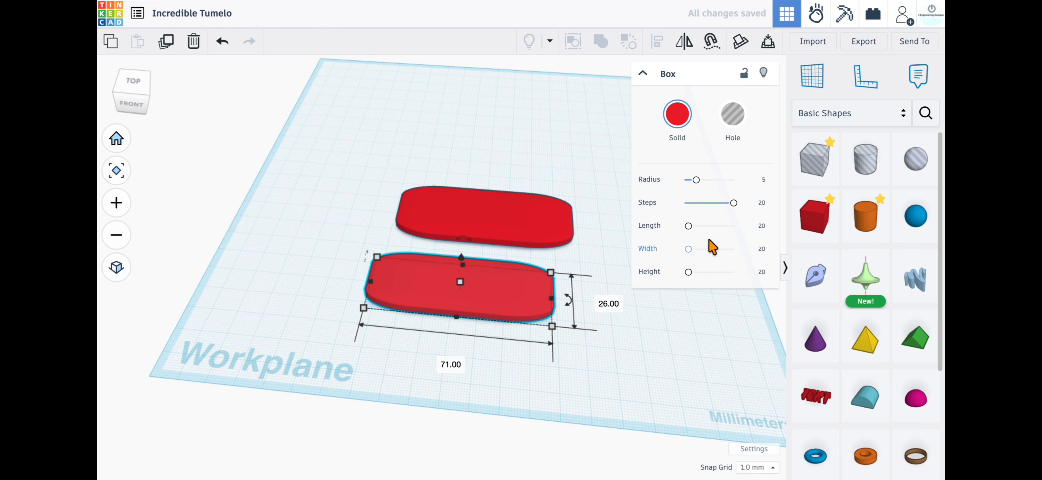
click(733, 115)
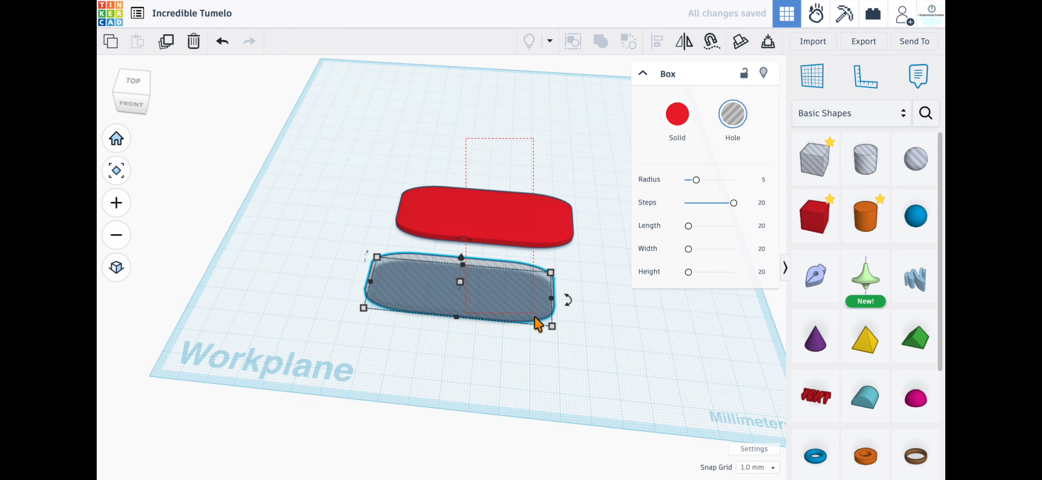
Step: Align the hole shape and the red plate on their centres in both horizontal directions
key(ctrl+a)
key(l)
click(468, 334)
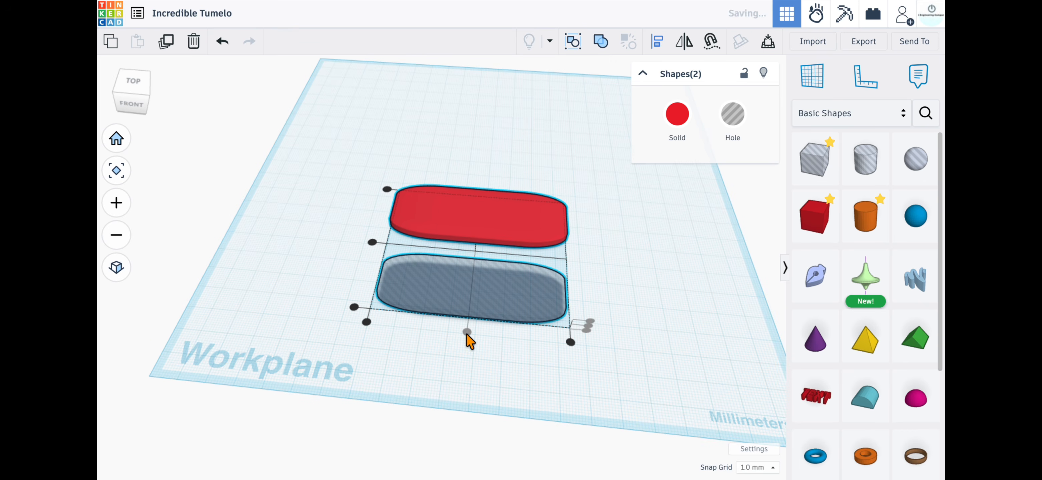
click(371, 243)
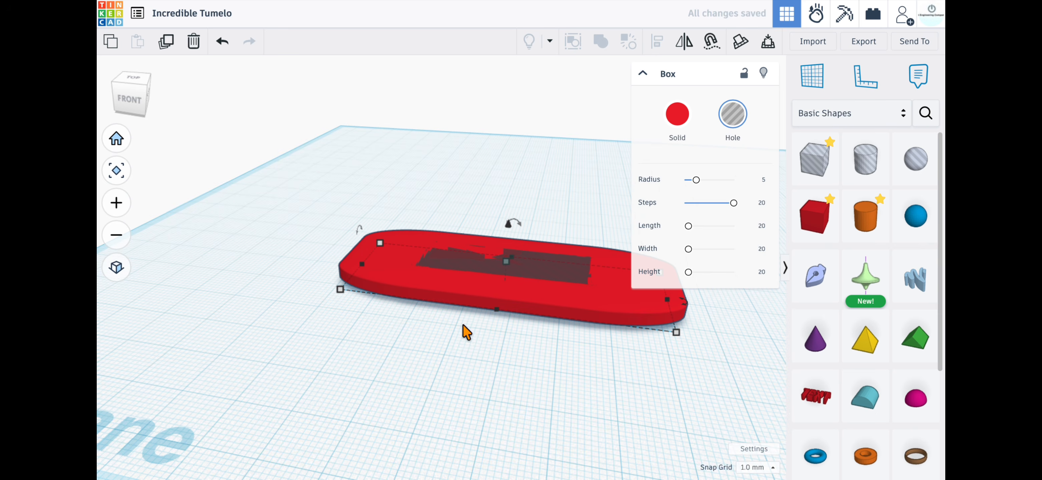
Step: Raise the centred hole shape by three snap-grid steps so a floor remains in the plate
key(ctrl+Up)
key(ctrl+Up)
key(ctrl+Up)
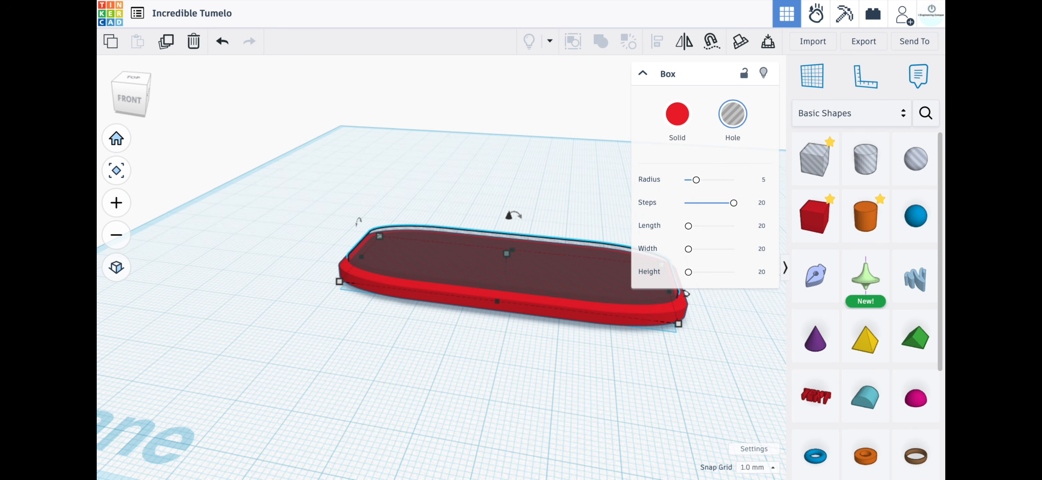
right_drag(624, 377, 586, 354)
mouse_move(506, 331)
right_down()
mouse_move(472, 349)
mouse_move(496, 342)
right_up()
click(495, 341)
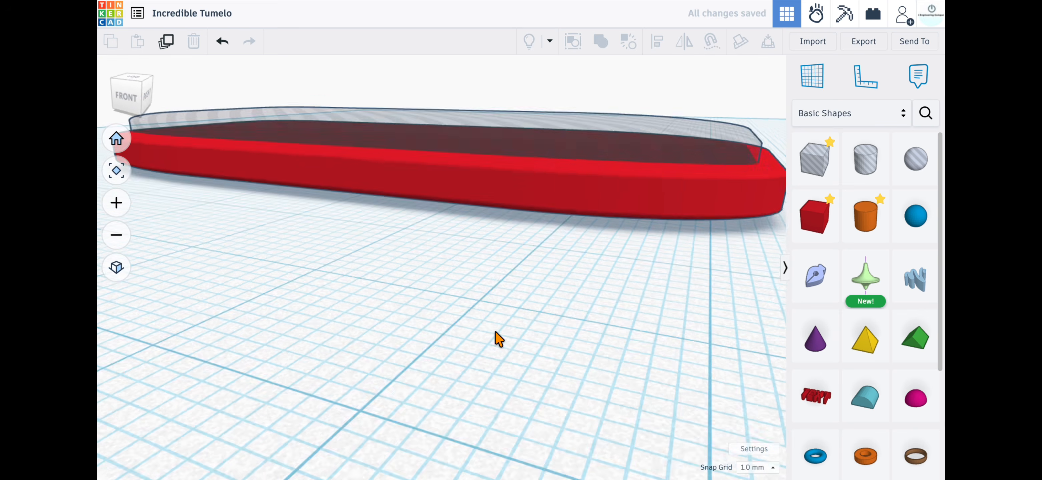
Step: Toggle the red plate's transparency and inspect how deep the hole shape sits inside it
click(477, 205)
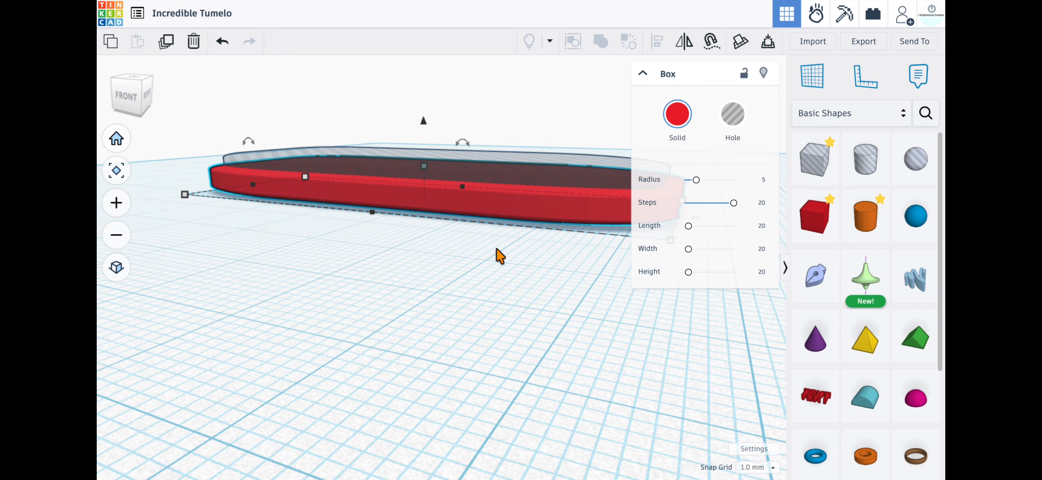
key(t)
right_drag(425, 276, 421, 263)
right_drag(321, 261, 408, 235)
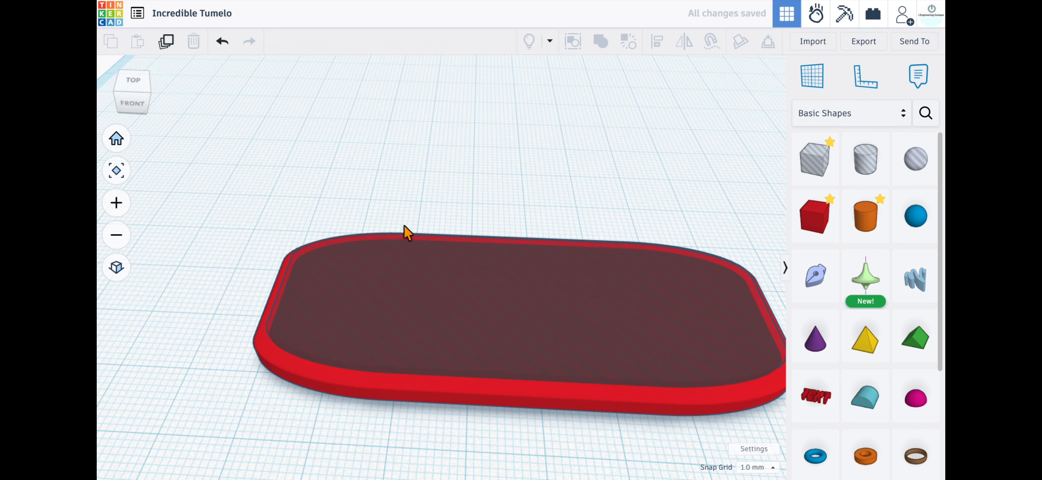
Step: Group the plate with the hole shape to cut a rimmed recess into the plate
click(445, 288)
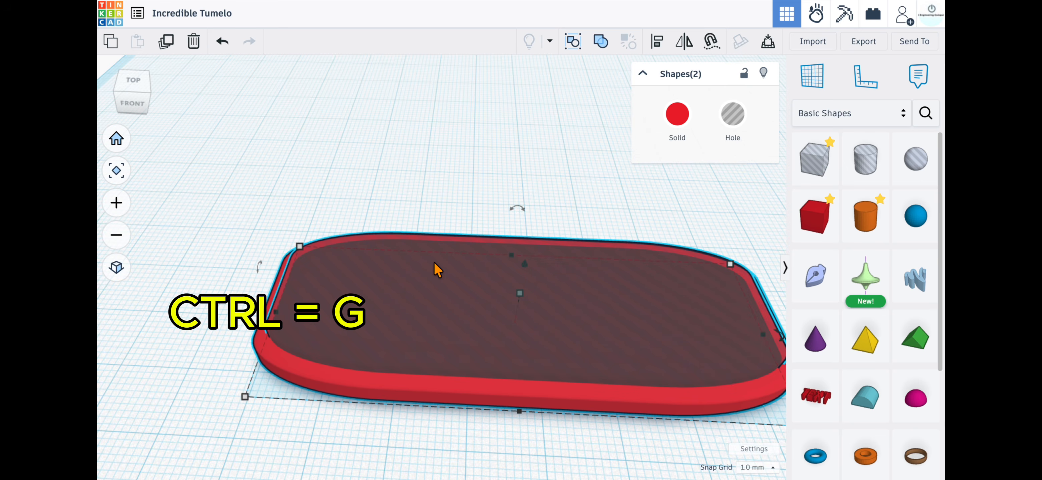
key(ctrl+g)
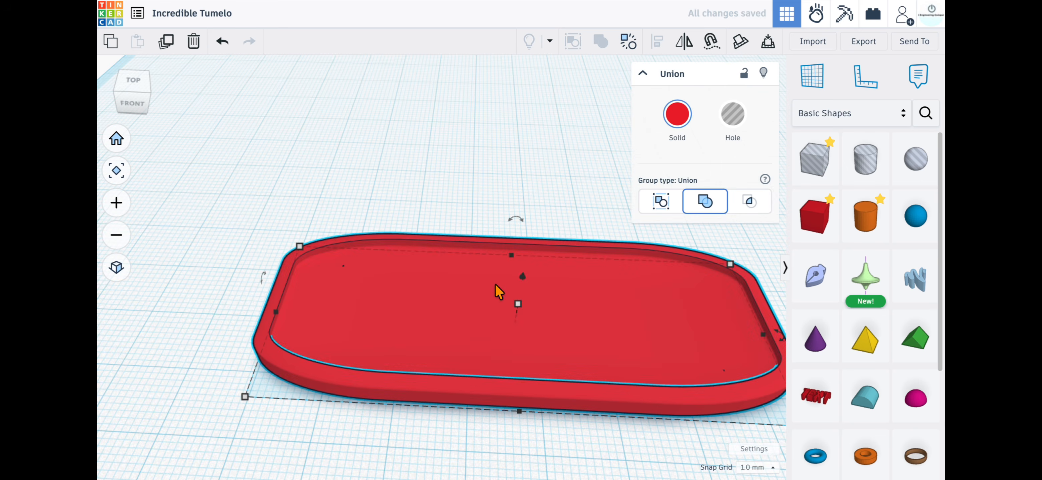
click(496, 197)
right_drag(494, 180, 218, 186)
right_drag(289, 377, 458, 358)
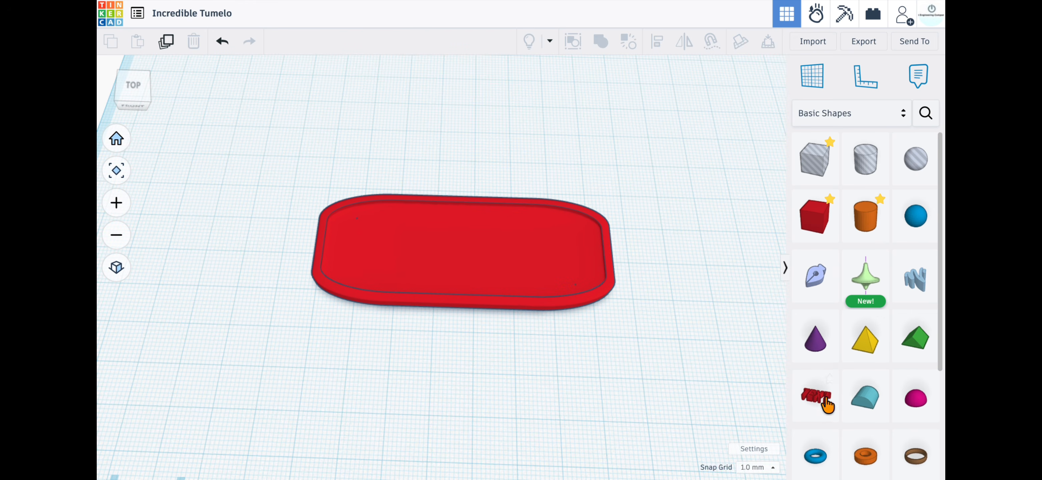
Step: Place a Text shape on the workplane in front of the recessed plate
click(823, 409)
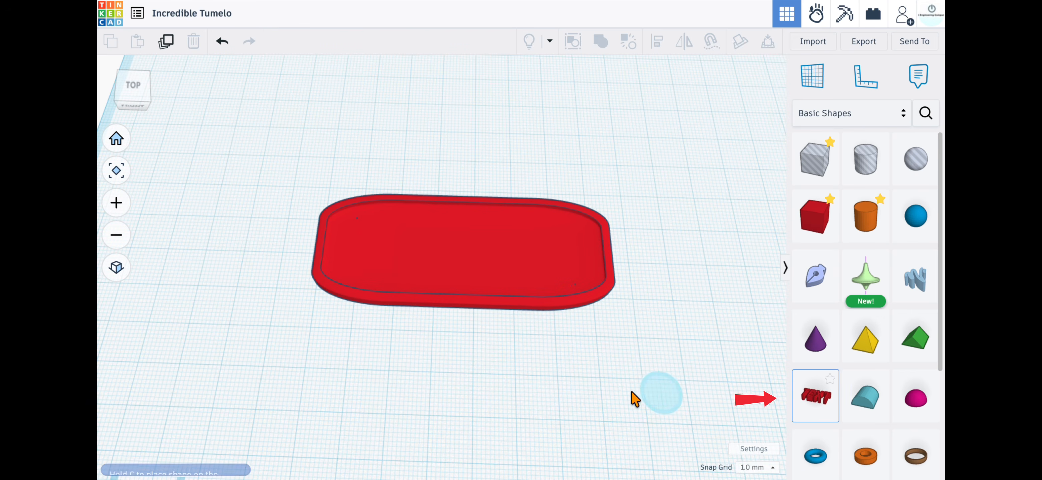
click(496, 393)
scroll(497, 393, down, 2)
middle_drag(698, 364, 667, 319)
Step: Replace the text shape's default wording with "Tinker Time"
click(675, 181)
key(BackSpace)
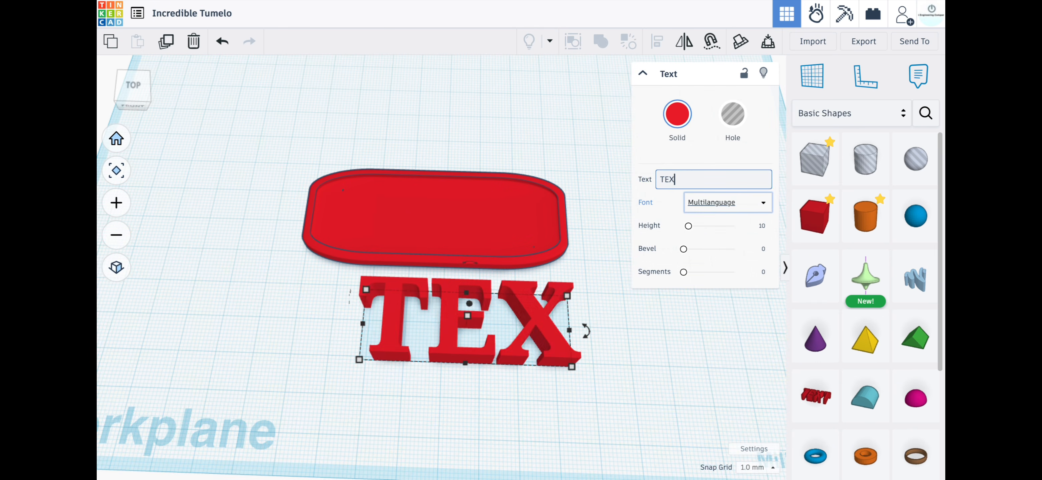
key(BackSpace)
key(BackSpace)
key(BackSpace)
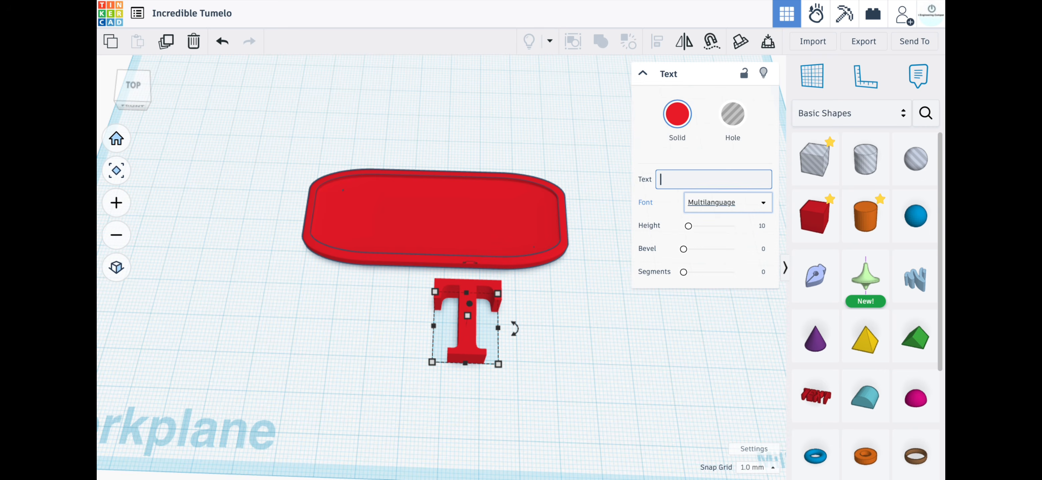
text(Tinker)
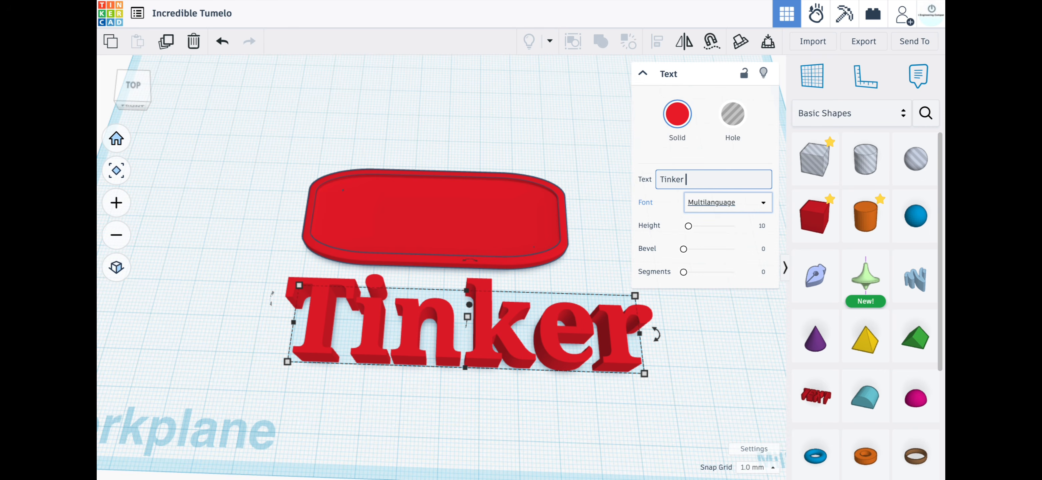
text( Time)
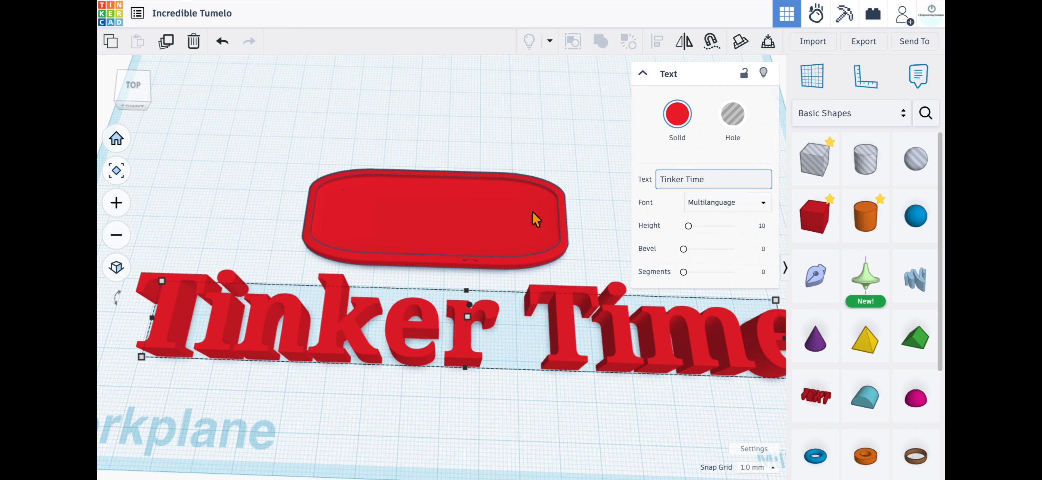
Step: Scale the "Tinker Time" text down proportionally to roughly the length of the plate
click(551, 119)
scroll(508, 278, down, 3)
click(443, 330)
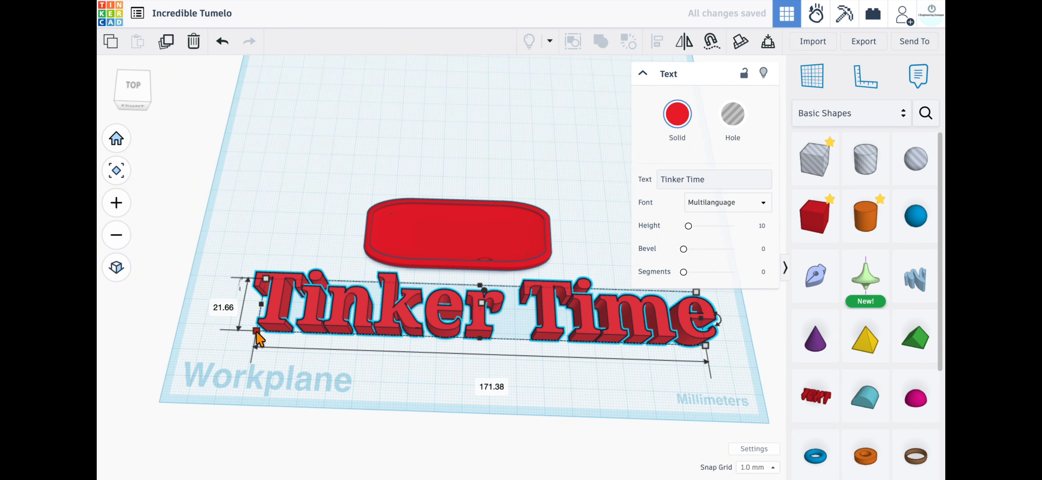
shift+drag(263, 333, 493, 315)
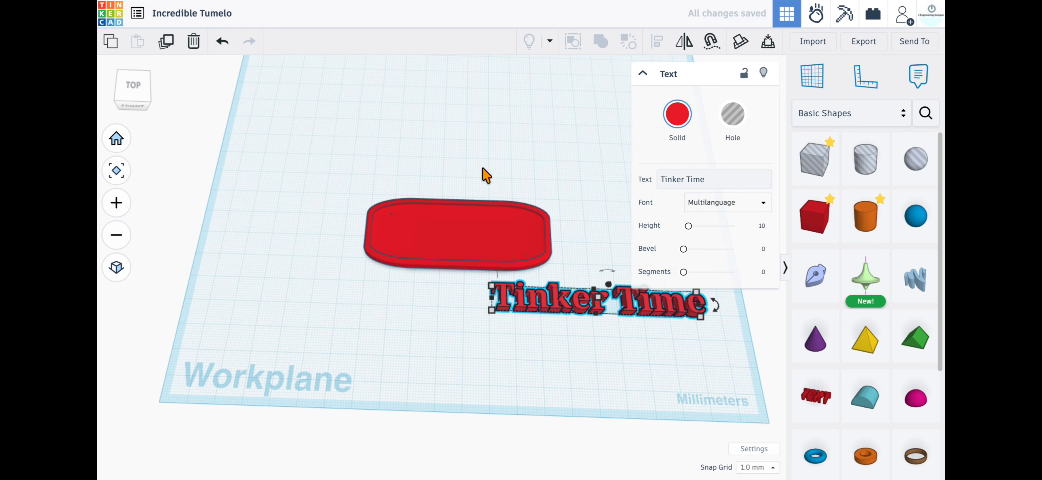
Step: Align the "Tinker Time" text and the plate on their centres in both horizontal directions
drag(483, 174, 572, 369)
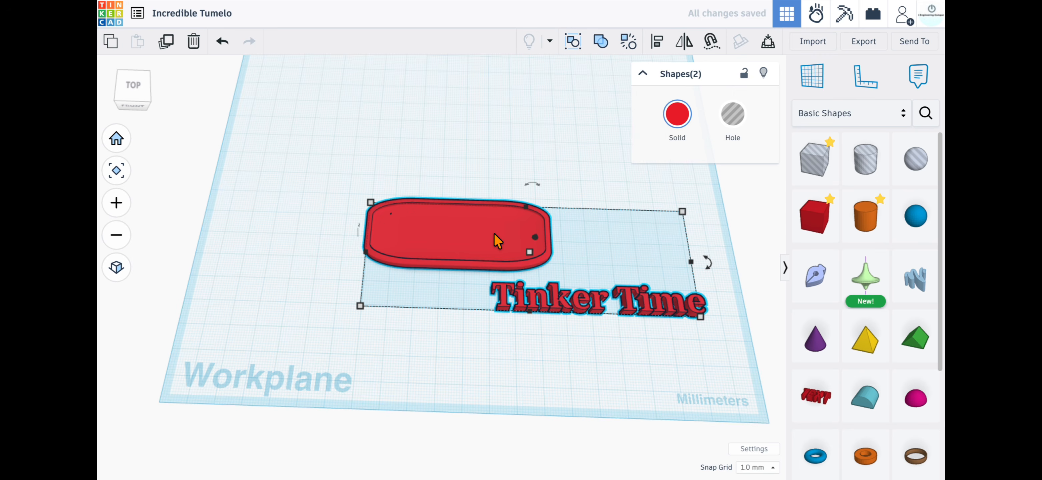
key(l)
click(531, 324)
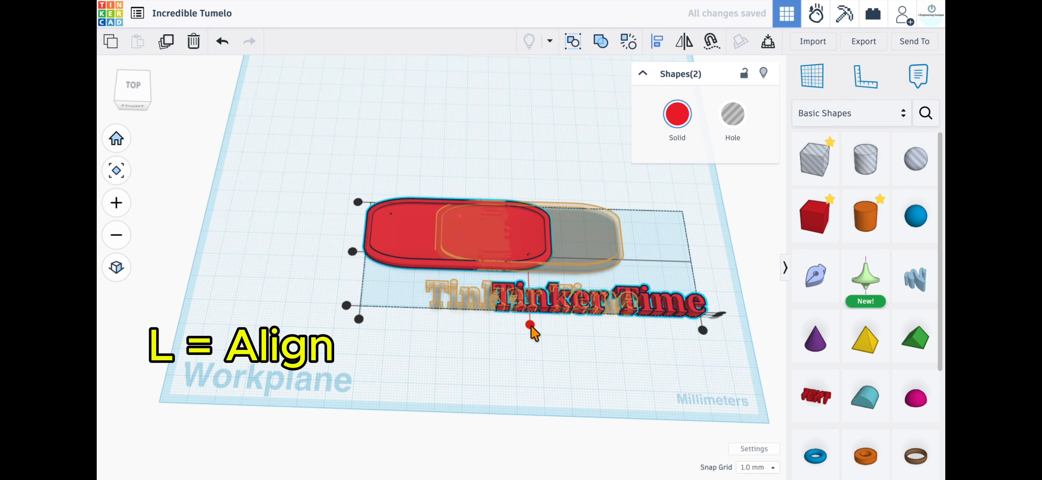
click(415, 254)
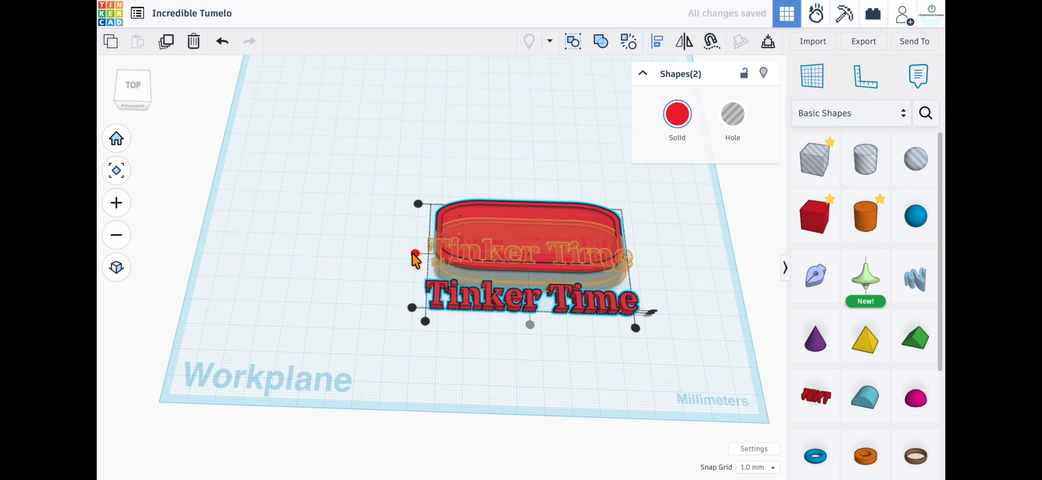
Step: Shorten the "Tinker Time" text from both ends so it fits inside the plate's raised rim
click(542, 338)
click(493, 269)
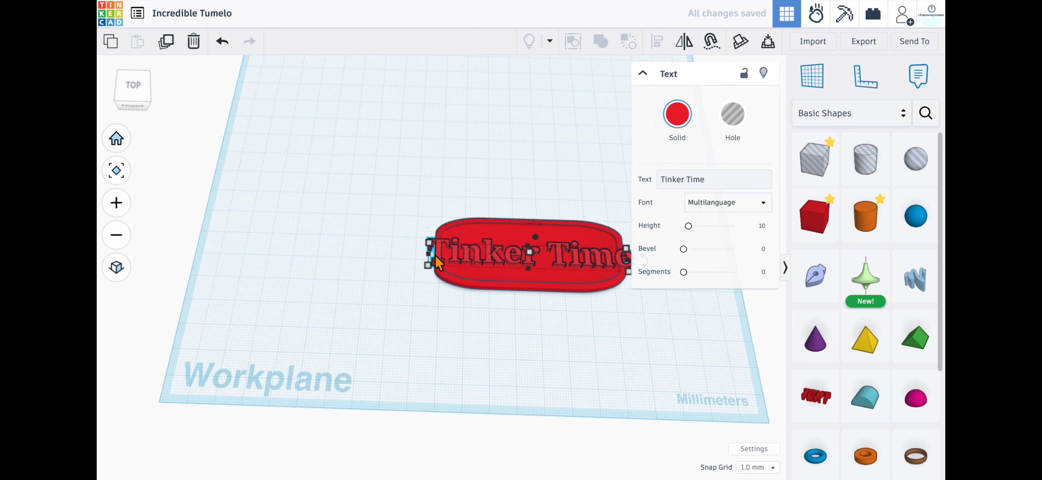
drag(443, 258, 451, 259)
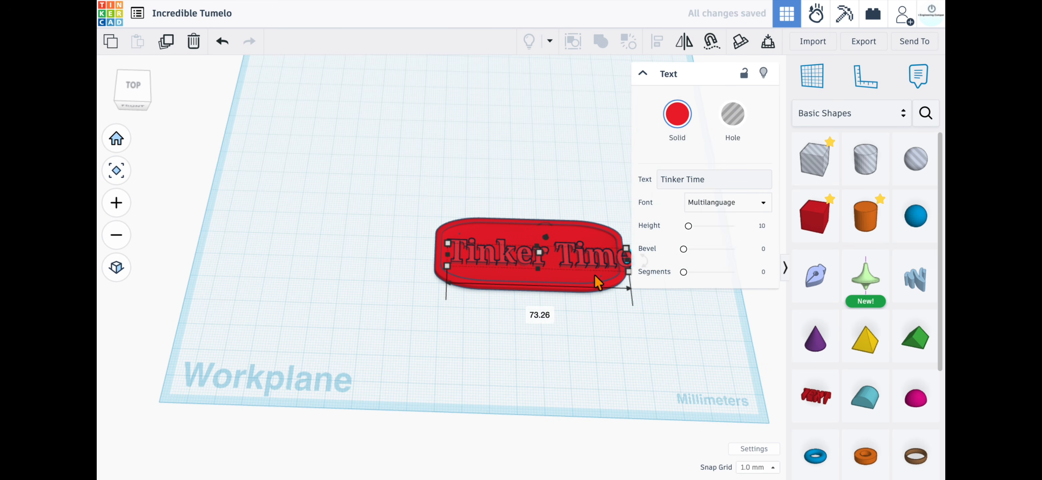
click(602, 328)
scroll(600, 327, up, 2)
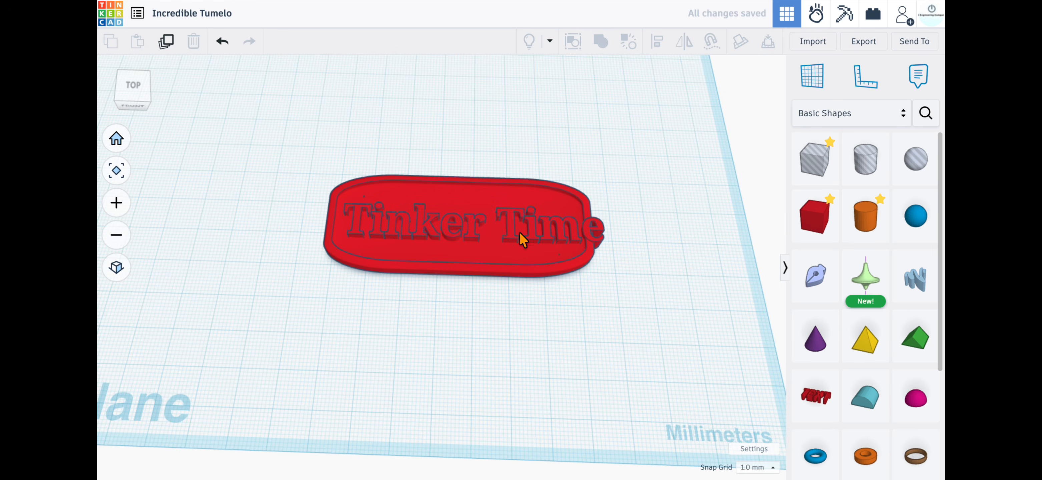
click(548, 236)
drag(600, 238, 570, 236)
click(536, 316)
Step: Re-centre the shortened text and the plate on each other along the plate's length
drag(384, 299, 482, 158)
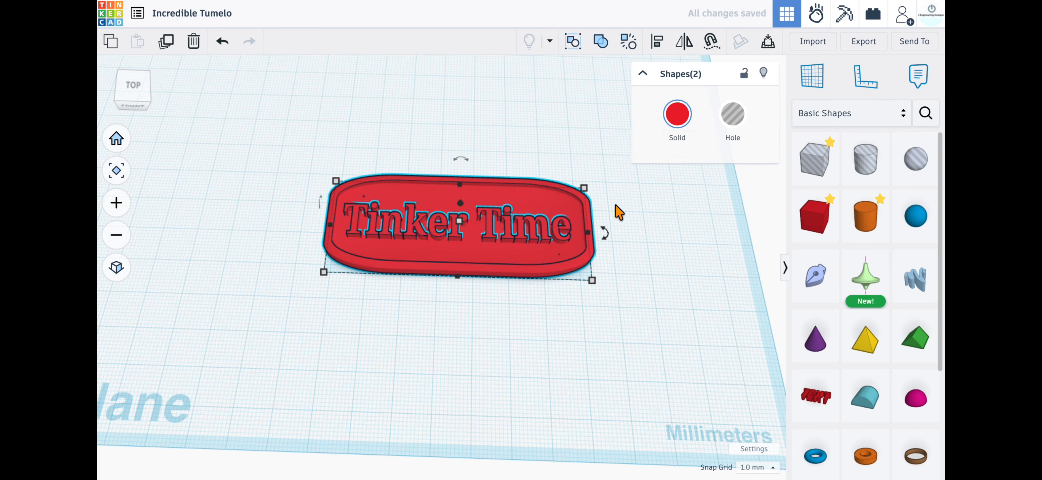
drag(568, 265, 568, 265)
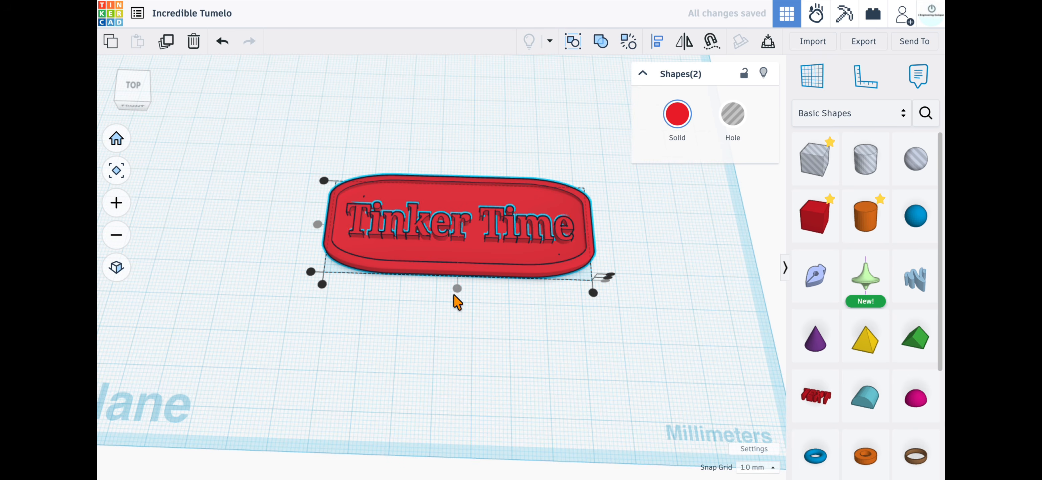
click(533, 340)
Step: Change the solid colour of the "Tinker Time" text to white
right_drag(532, 340, 532, 285)
click(530, 273)
click(676, 114)
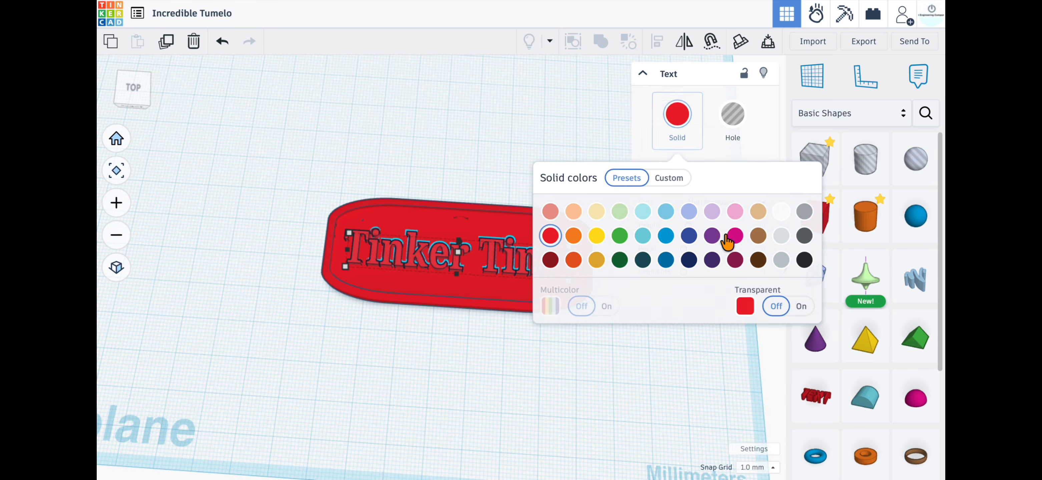
click(780, 212)
click(605, 349)
Step: Place a Tube beside the plate's end before the letter T and scale it to 9 × 9 mm
mouse_move(425, 352)
right_down()
mouse_move(493, 374)
mouse_move(394, 362)
mouse_move(465, 351)
mouse_move(427, 366)
right_up()
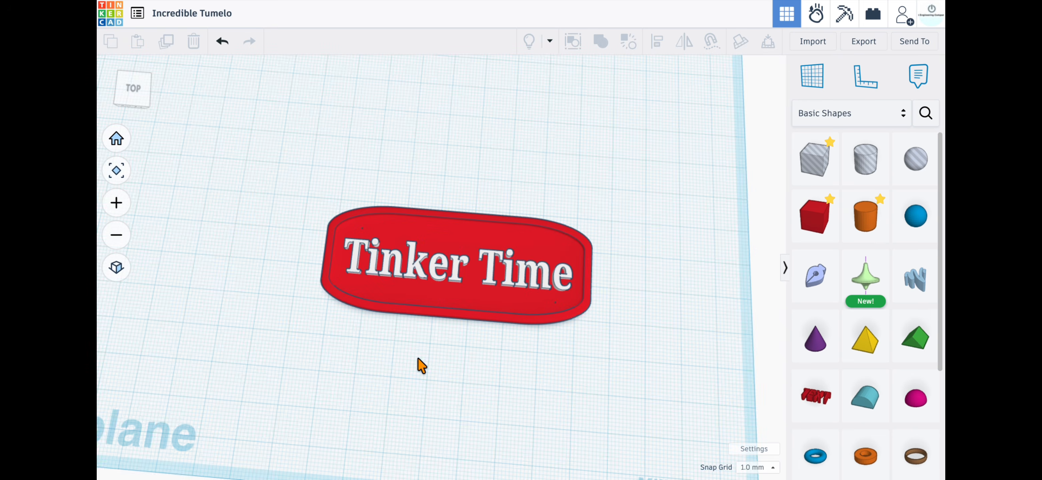
right_drag(314, 345, 328, 223)
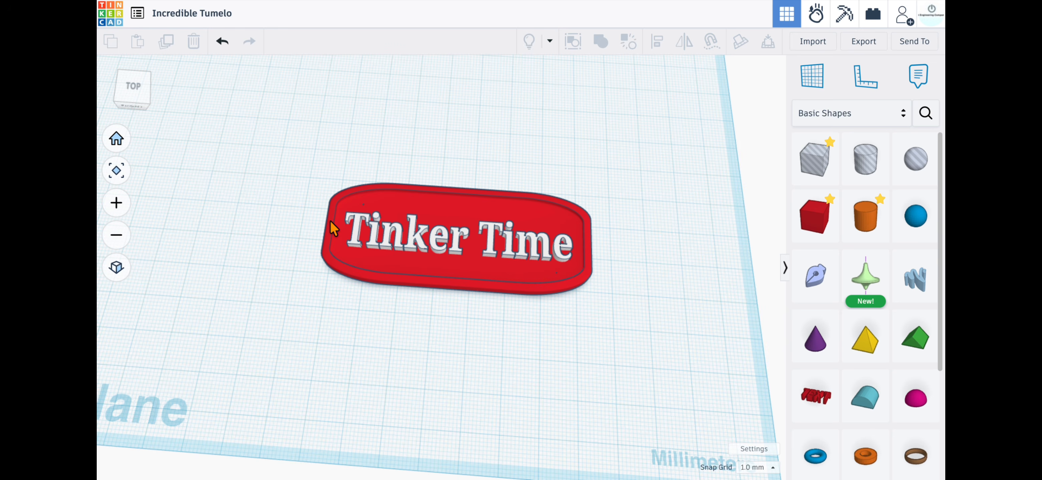
scroll(874, 388, down, 1)
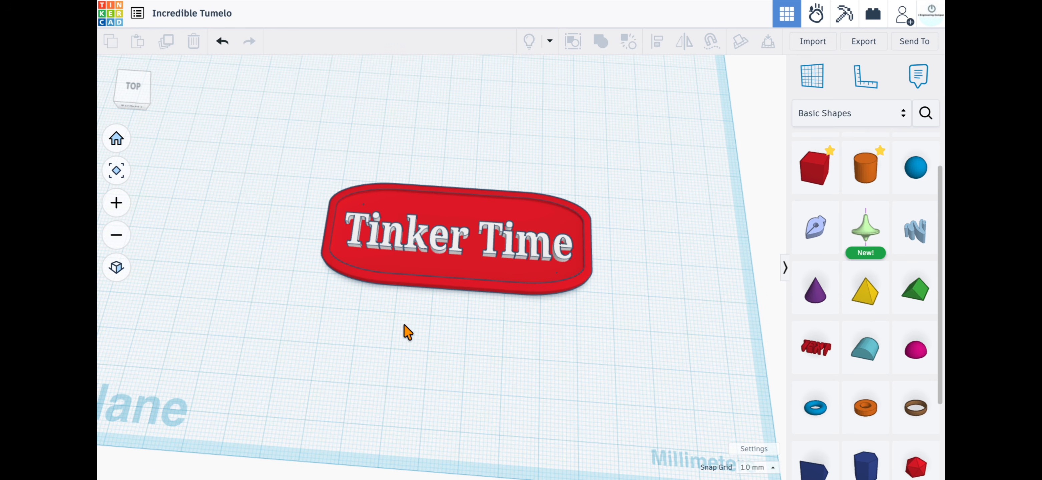
drag(866, 408, 299, 265)
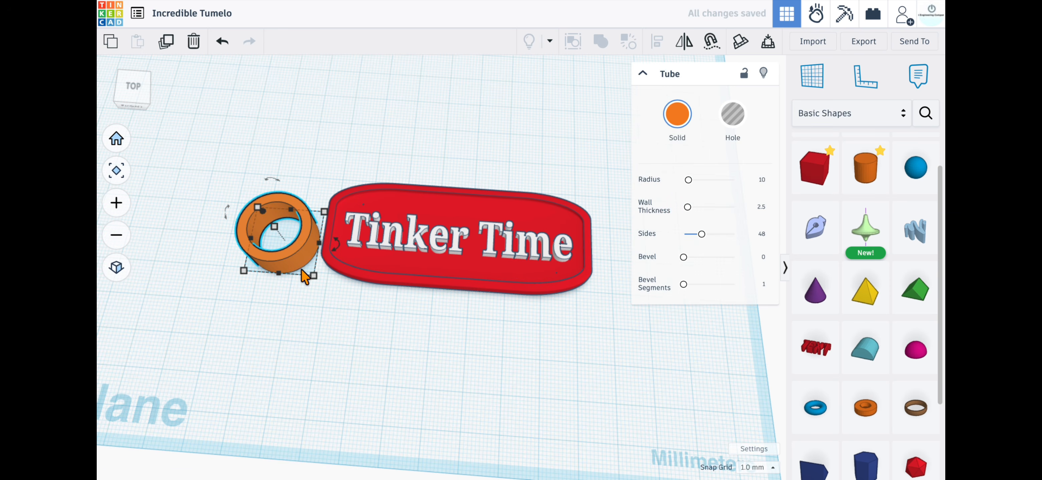
drag(246, 271, 298, 241)
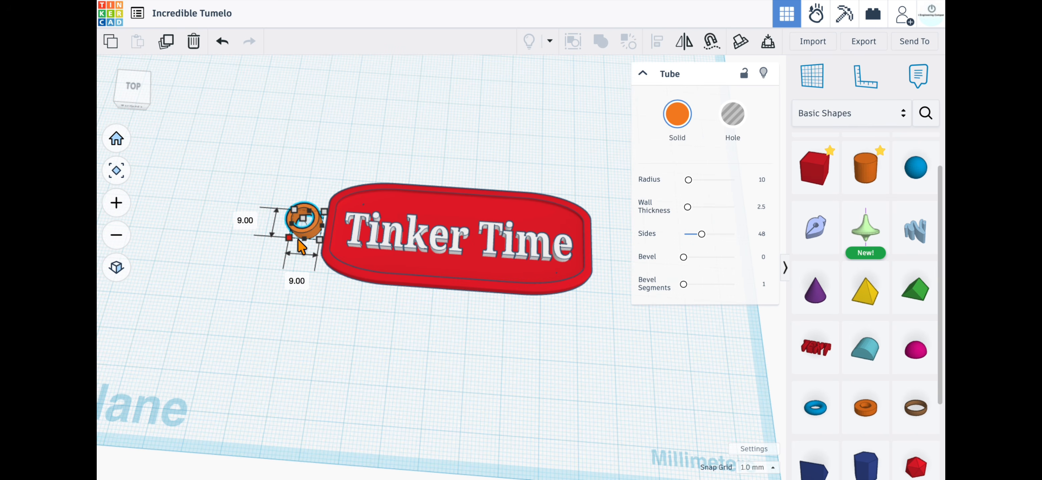
click(224, 253)
Step: Set the tube's height to 4.6 mm
right_drag(306, 282, 323, 223)
click(325, 221)
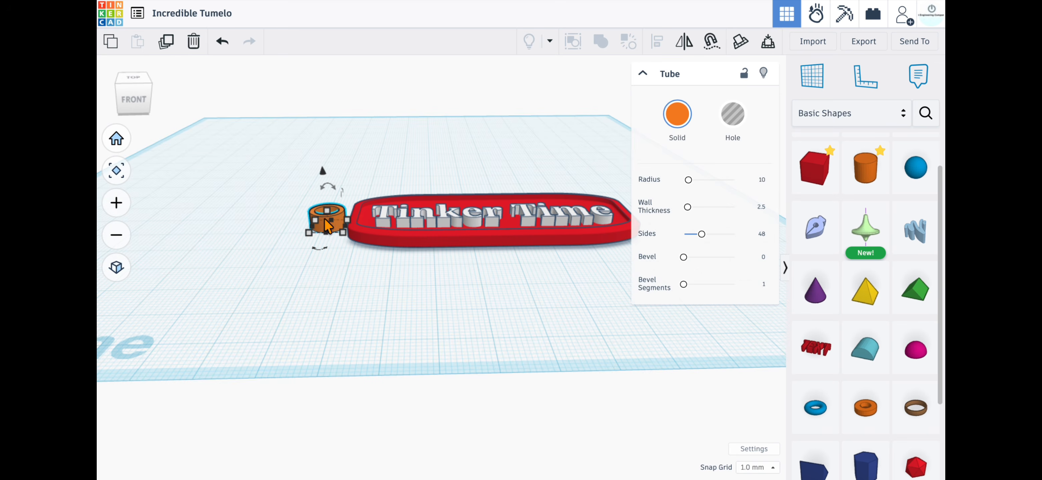
click(391, 219)
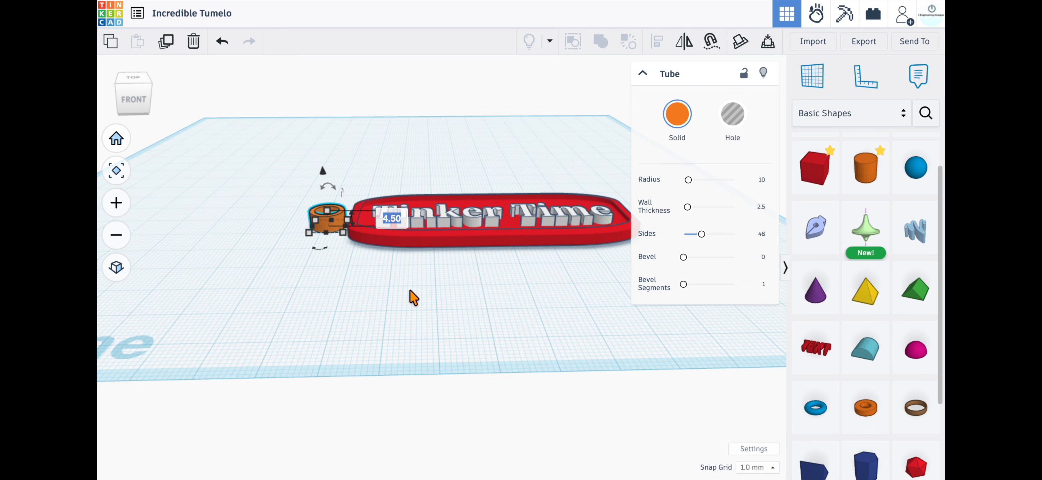
key(Return)
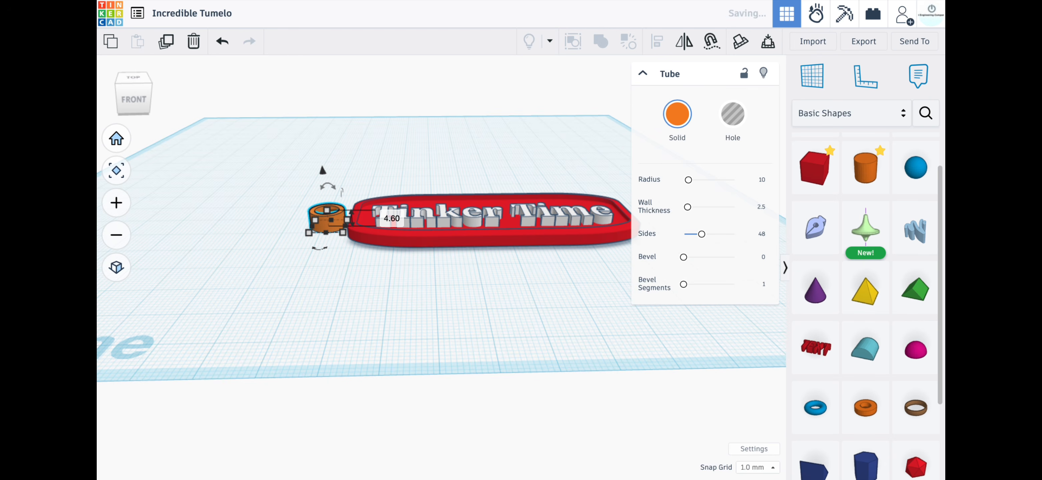
Step: Move the tube so it overlaps the plate's end and reduce its height to 4 mm
scroll(325, 307, up, 5)
right_drag(356, 169, 338, 263)
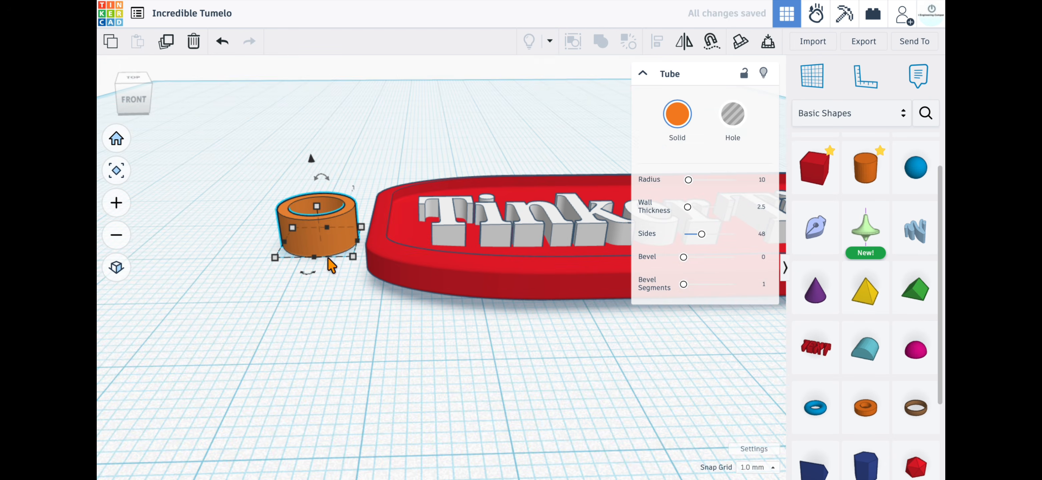
drag(340, 259, 377, 241)
right_drag(235, 277, 366, 322)
scroll(307, 251, up, 10)
drag(315, 173, 314, 179)
scroll(468, 353, down, 10)
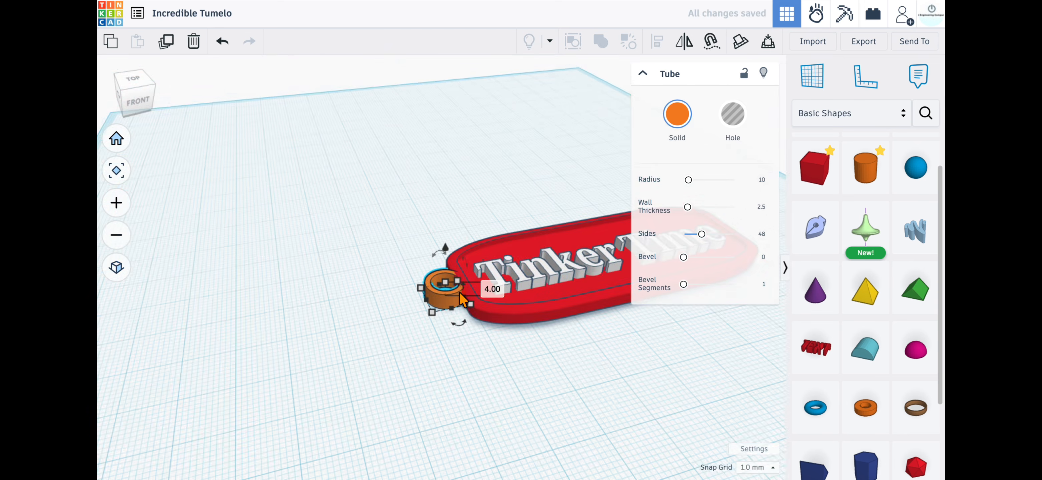
Step: Align the tube, plate and text on their centres across the plate's width
right_drag(465, 352, 197, 191)
drag(199, 182, 468, 325)
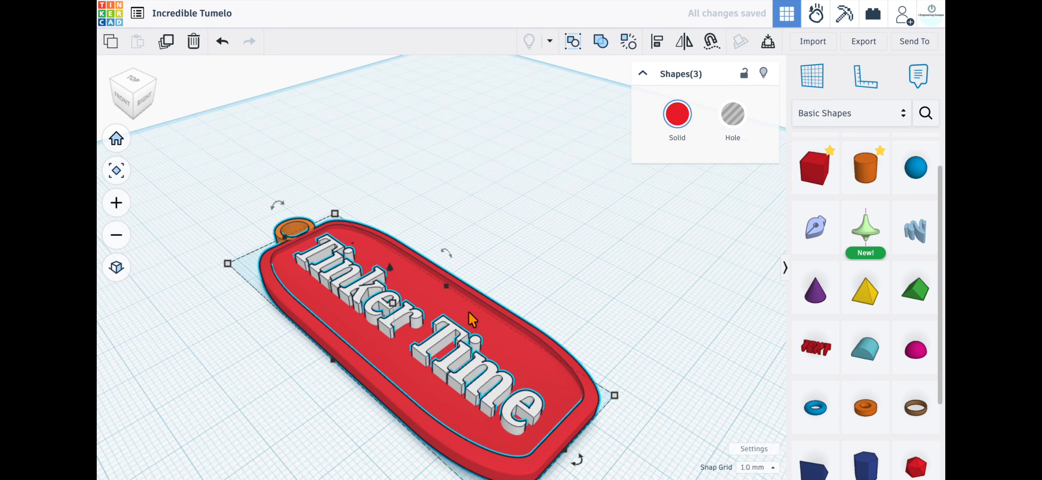
scroll(586, 414, down, 3)
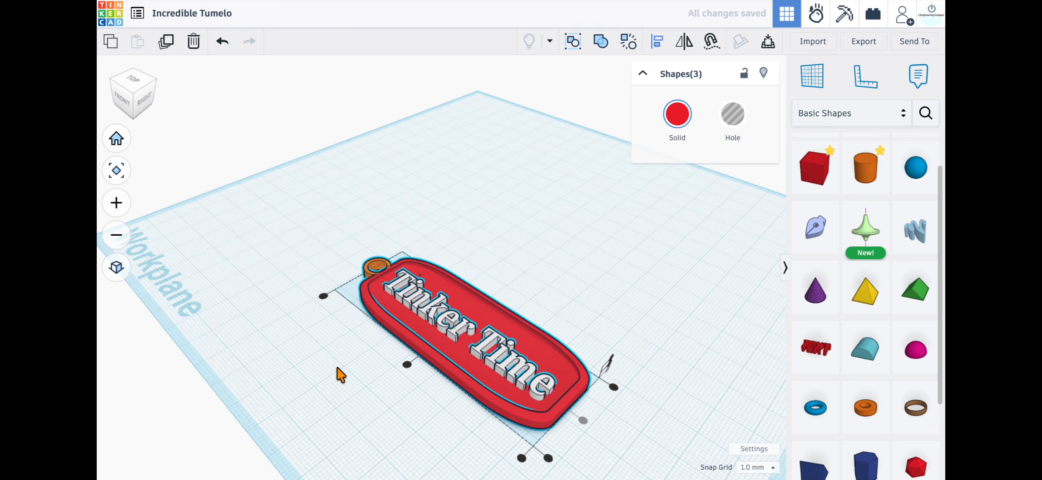
click(344, 348)
Step: Examine how the tube and text sit against the plate from above, the front and below
scroll(340, 315, up, 5)
right_drag(693, 295, 502, 369)
scroll(546, 336, up, 3)
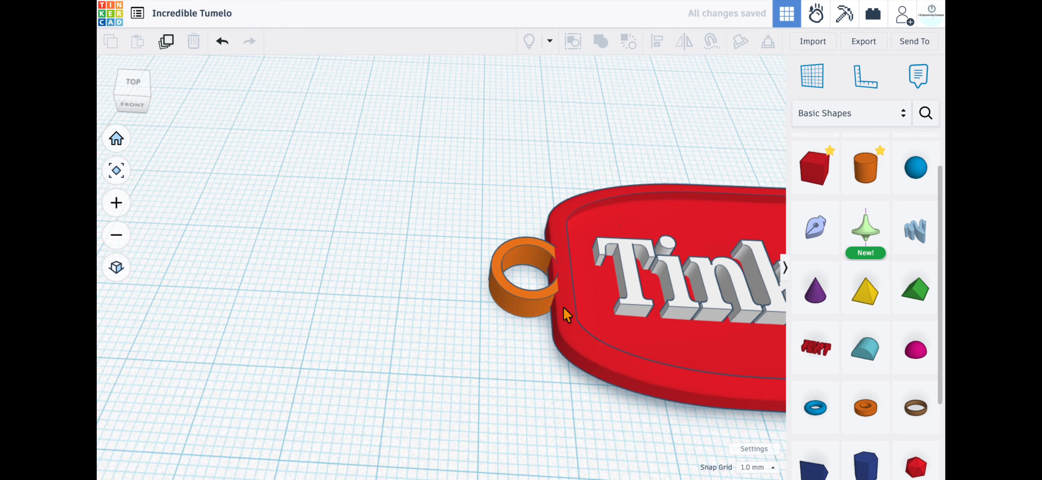
right_drag(549, 399, 580, 354)
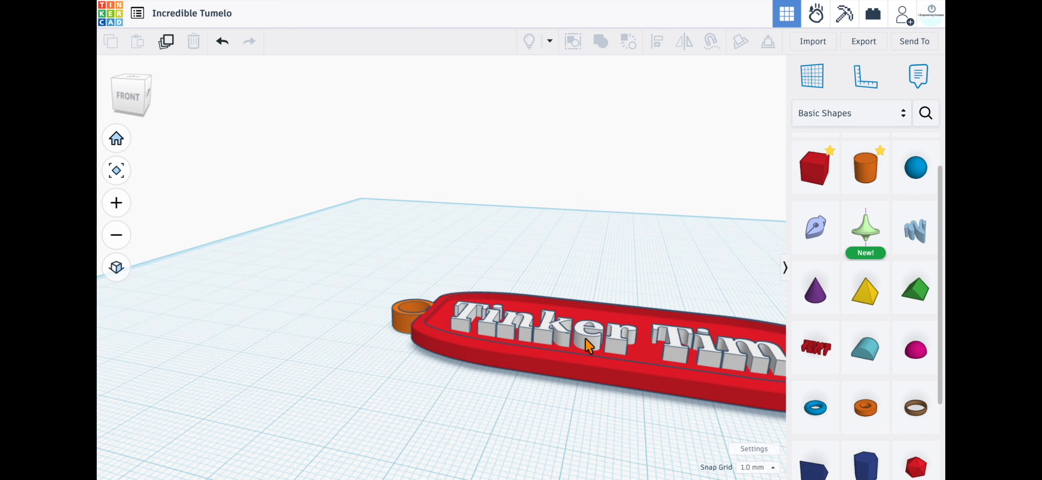
click(586, 339)
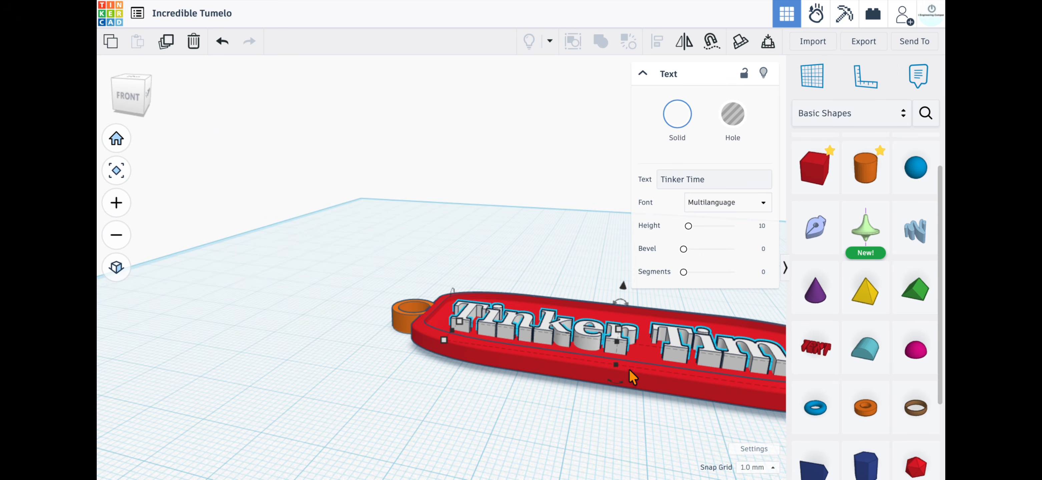
click(628, 423)
right_drag(628, 423, 541, 326)
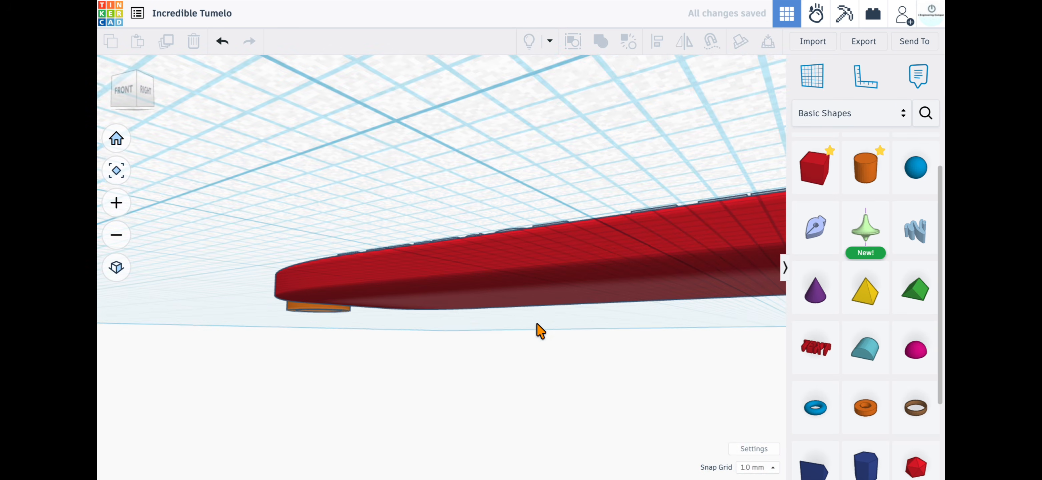
Step: Make the plate transparent to examine how deep the letters reach into it
click(541, 278)
key(t)
right_drag(509, 355, 493, 394)
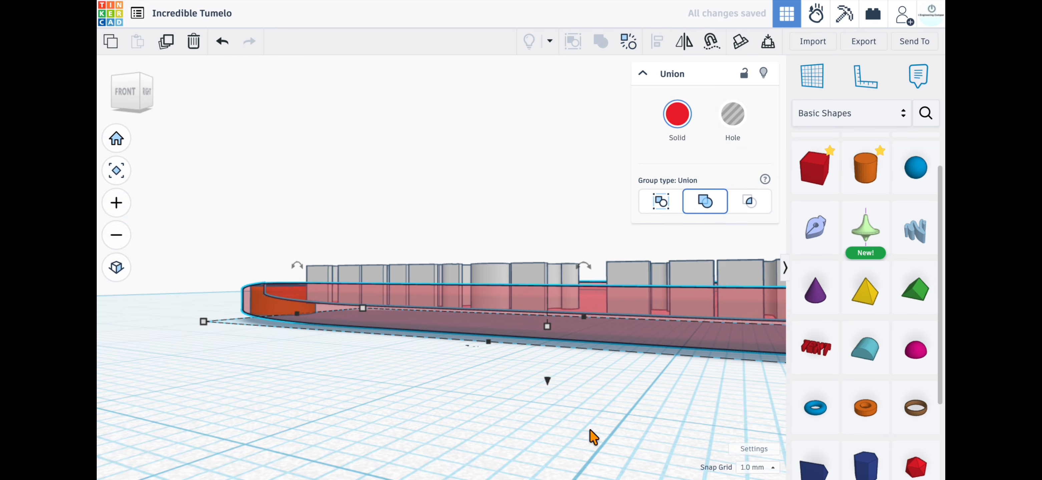
right_drag(675, 413, 472, 379)
Step: Lower the "Tinker Time" text by one snap step into the plate and make the plate opaque again
click(477, 389)
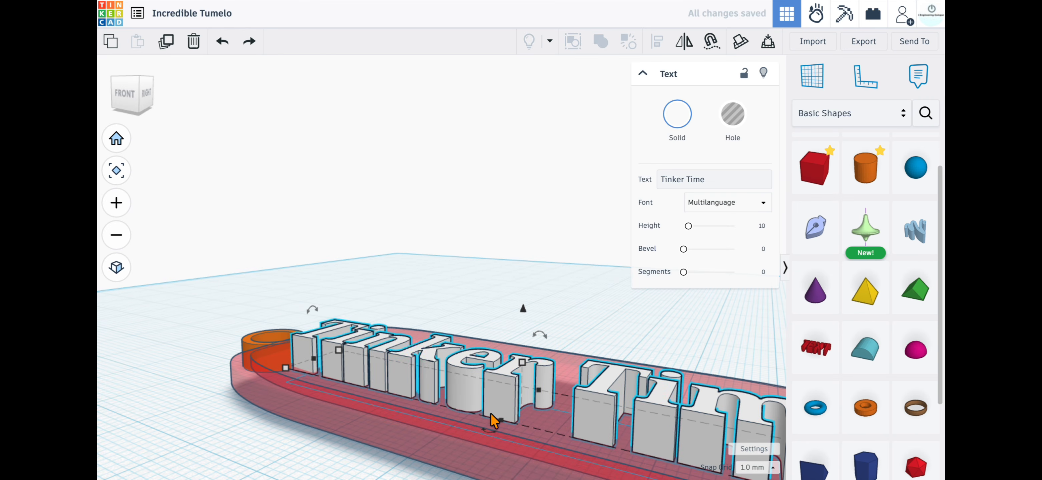
key(ctrl+Down)
click(319, 442)
mouse_move(318, 441)
right_down()
mouse_move(327, 438)
mouse_move(324, 447)
right_up()
right_drag(422, 441, 459, 441)
click(459, 442)
click(312, 460)
Step: Group the tube, plate and text into one union
right_drag(312, 461, 574, 425)
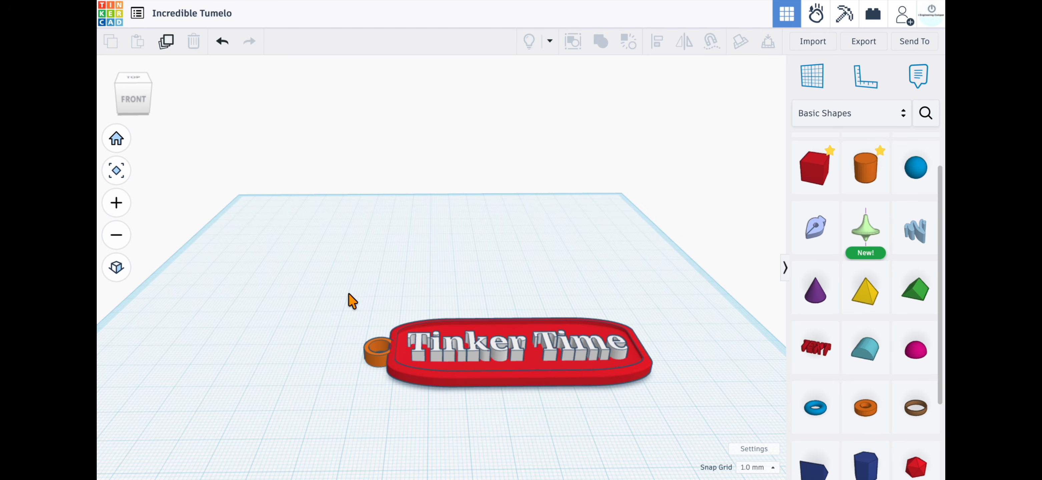
drag(498, 383, 499, 384)
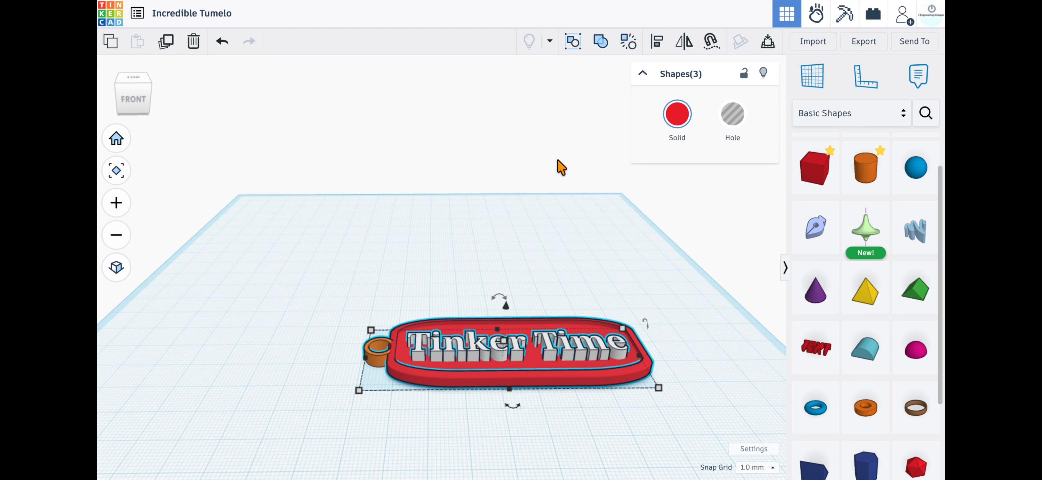
click(602, 45)
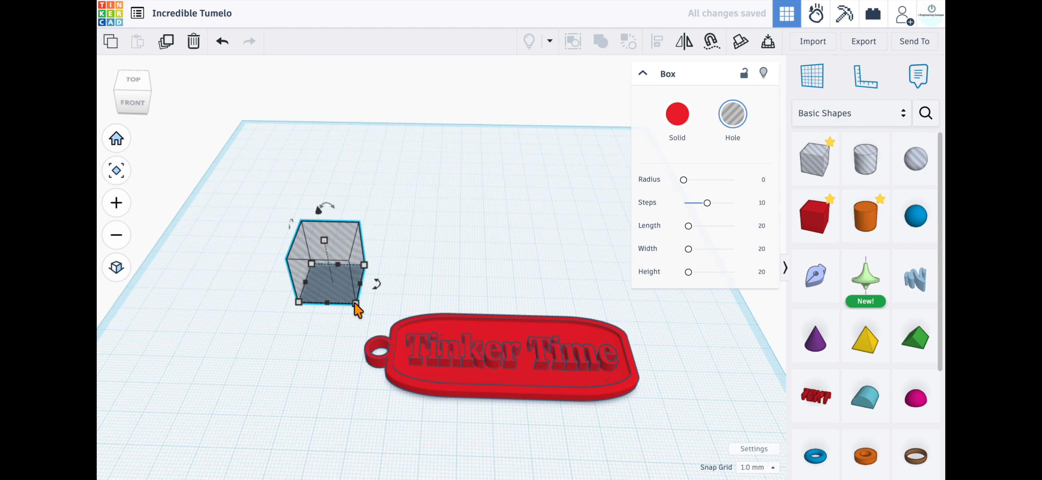
Step: Add a box hole, stretch it to surround the whole tag, and lower it by 19 mm
drag(356, 304, 625, 442)
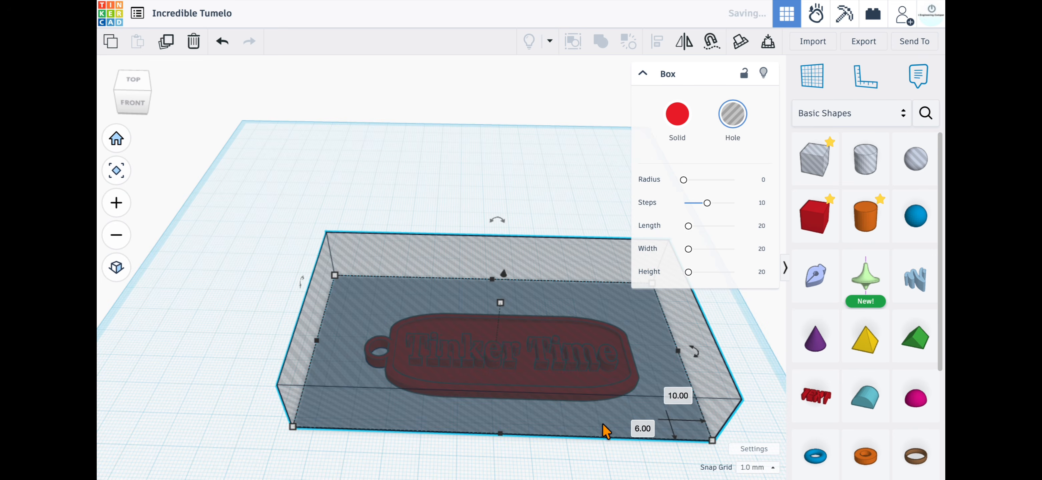
right_drag(548, 264, 539, 222)
drag(498, 230, 500, 307)
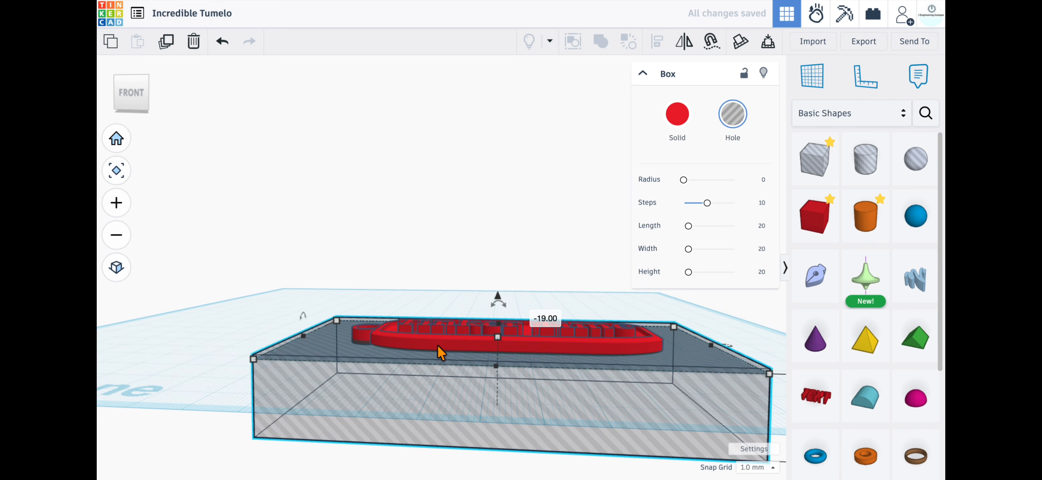
Step: Try raising the box hole by one 1 mm snap step
scroll(411, 331, up, 3)
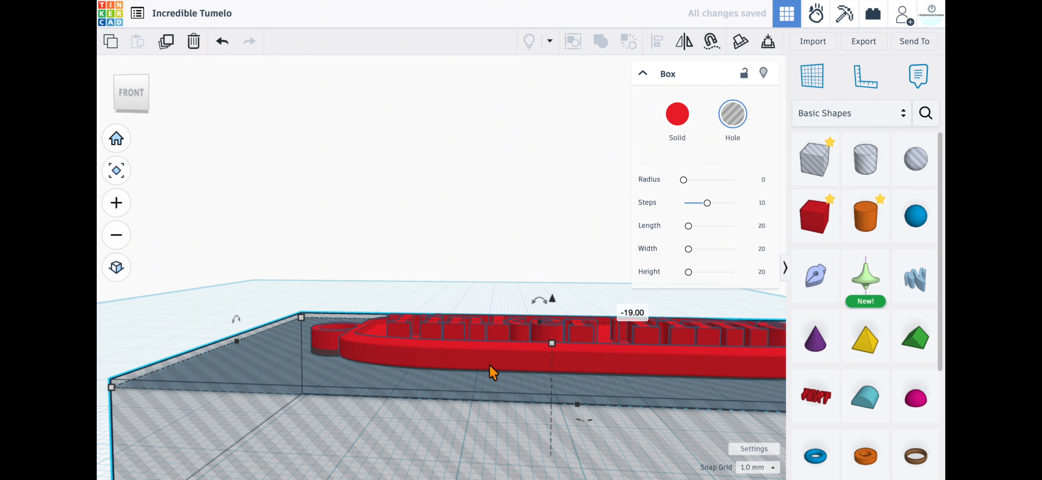
key(ctrl+Up)
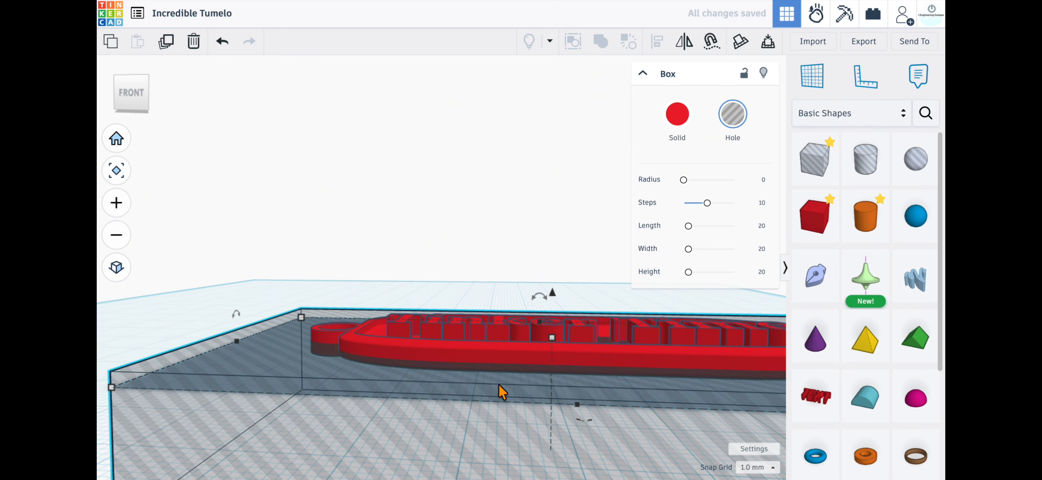
key(ctrl+Down)
Step: Set the snap grid to 0.1 mm for fine positioning of the box hole at the tag's underside
click(748, 469)
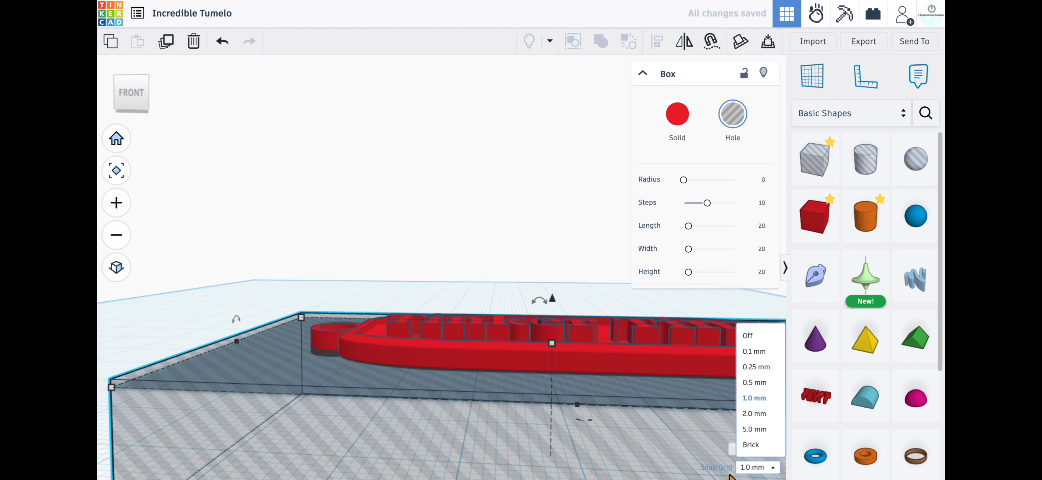
click(767, 352)
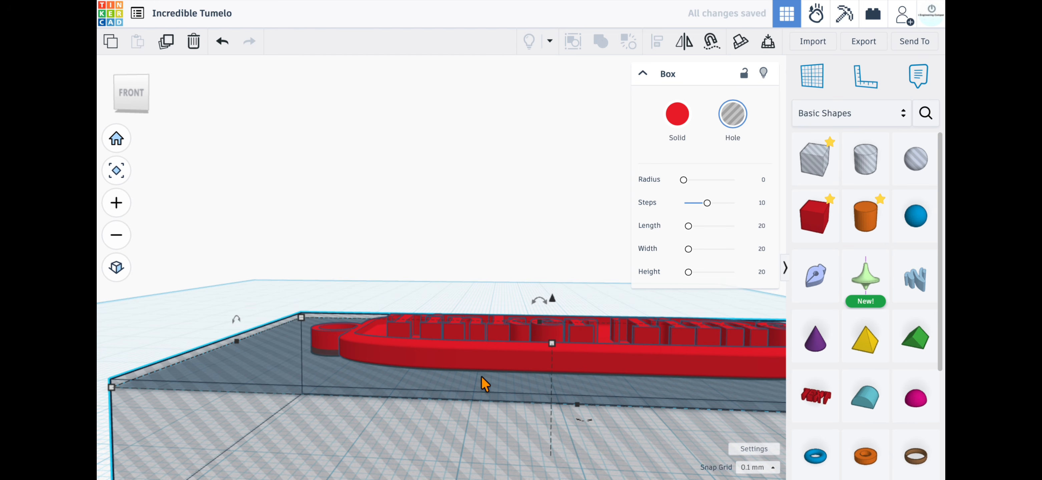
scroll(442, 388, up, 8)
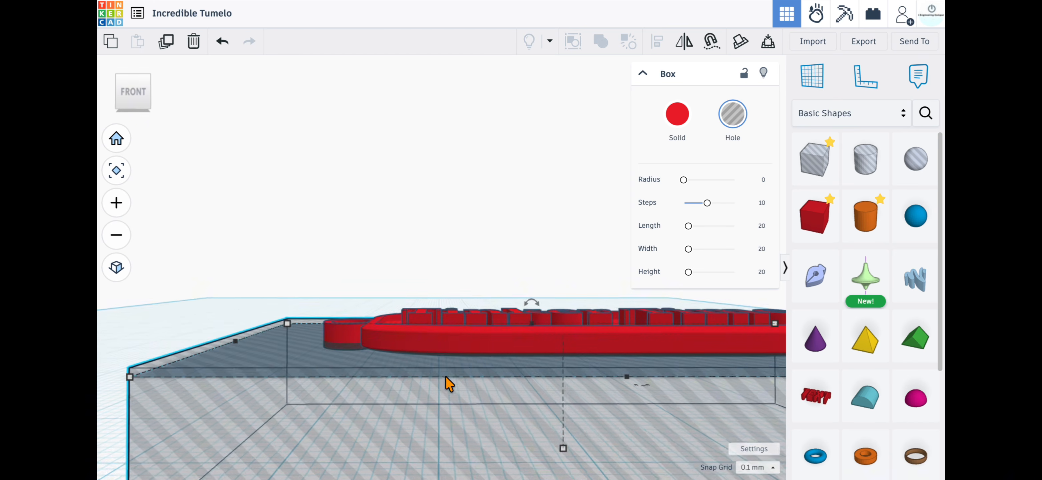
scroll(388, 356, down, 8)
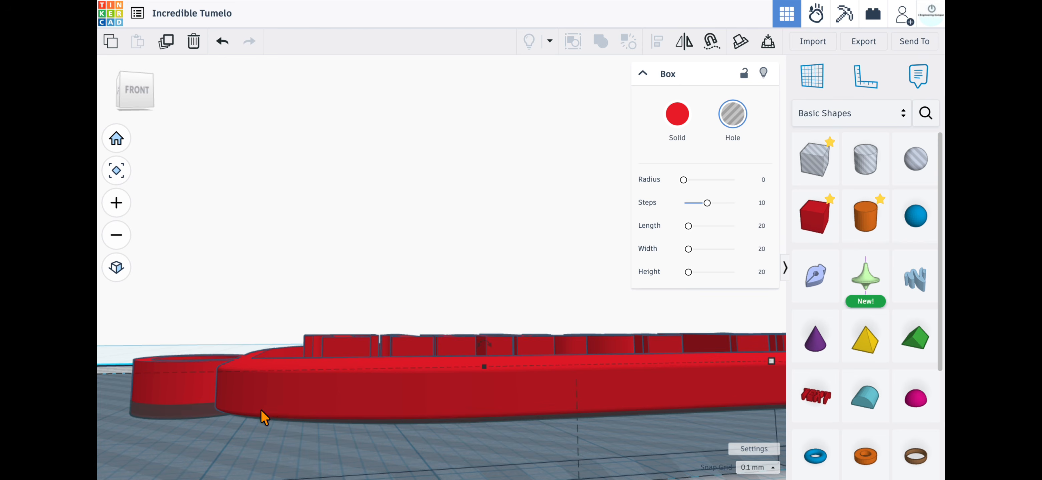
Step: Raise the box hole in 0.1 mm steps until its top reaches the plate's flat underside above the rounded edge
scroll(502, 364, up, 5)
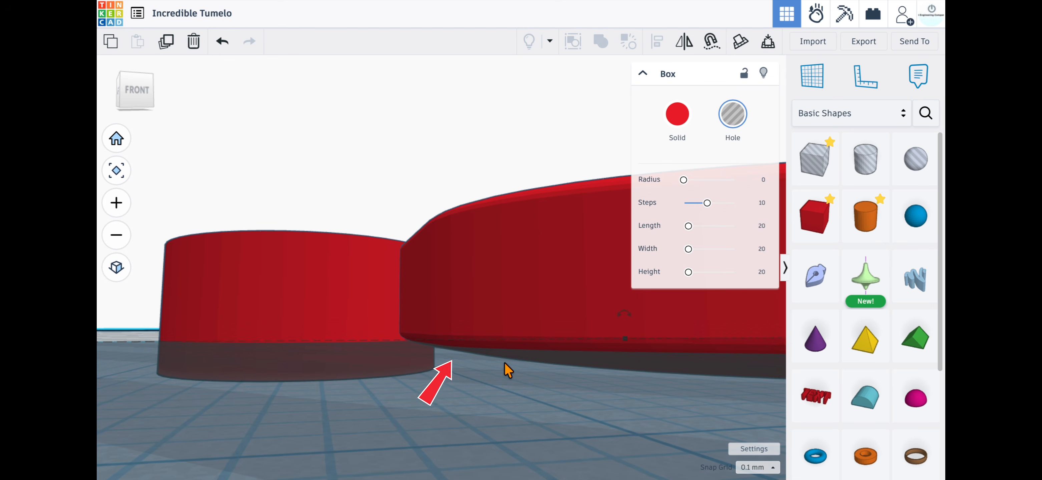
key(ctrl+Up)
key(ctrl+Up)
key(ctrl+Up)
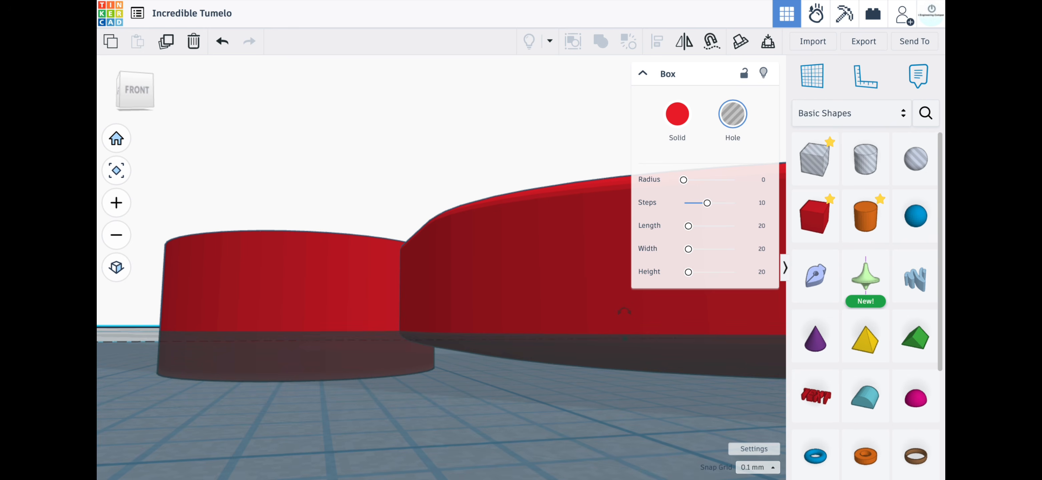
scroll(515, 345, down, 6)
click(451, 253)
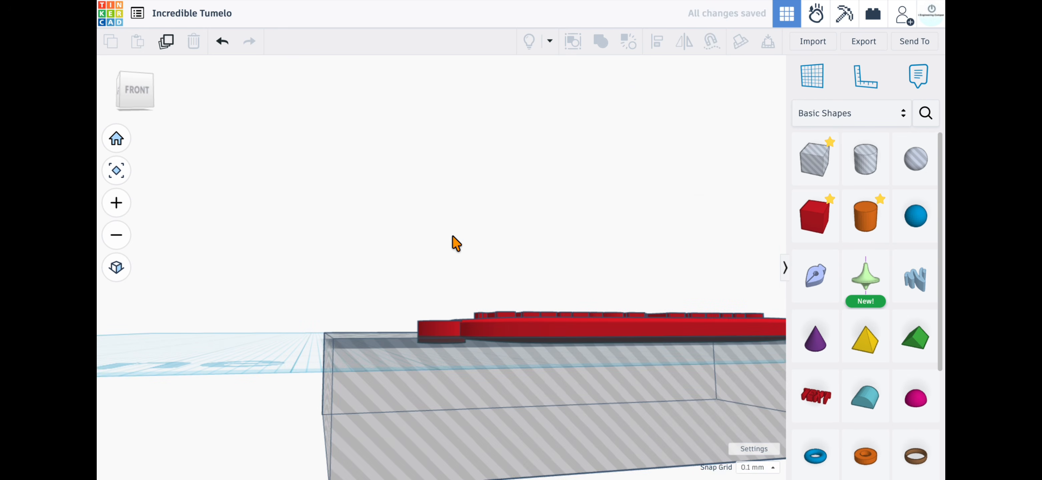
Step: Group the box hole with the whole tag to cut its underside flat
right_drag(455, 236, 413, 294)
scroll(414, 301, down, 3)
drag(419, 184, 602, 328)
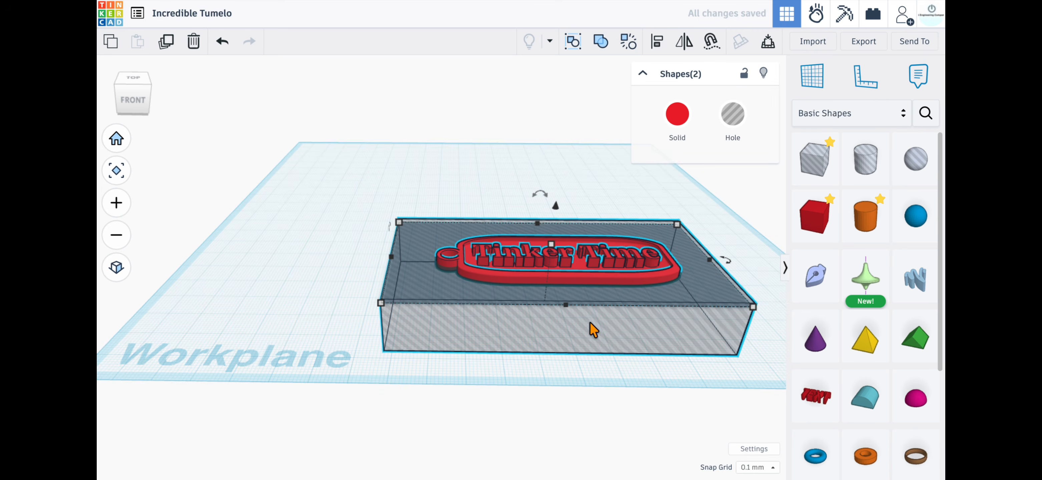
key(ctrl+g)
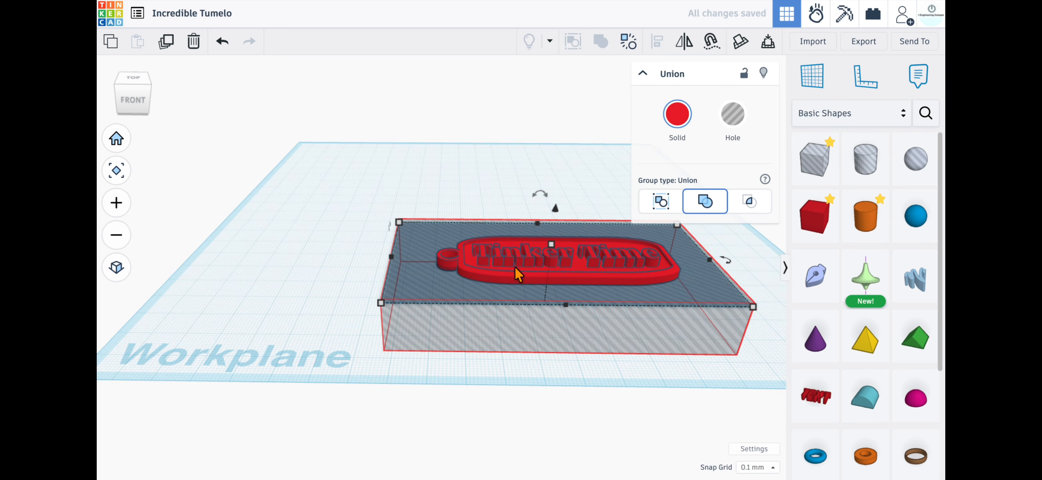
click(462, 170)
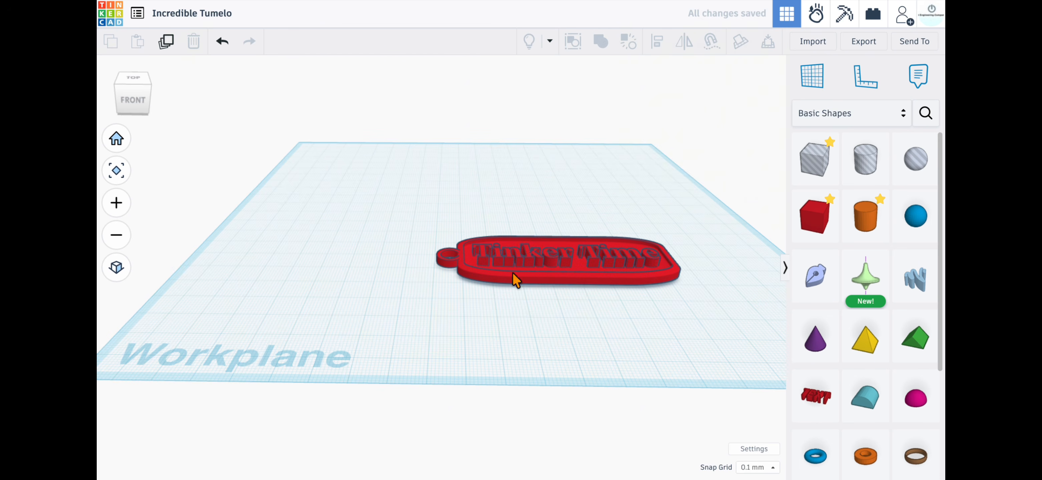
Step: Drop the trimmed tag onto the workplane and inspect its underside and top
scroll(507, 277, up, 4)
click(518, 285)
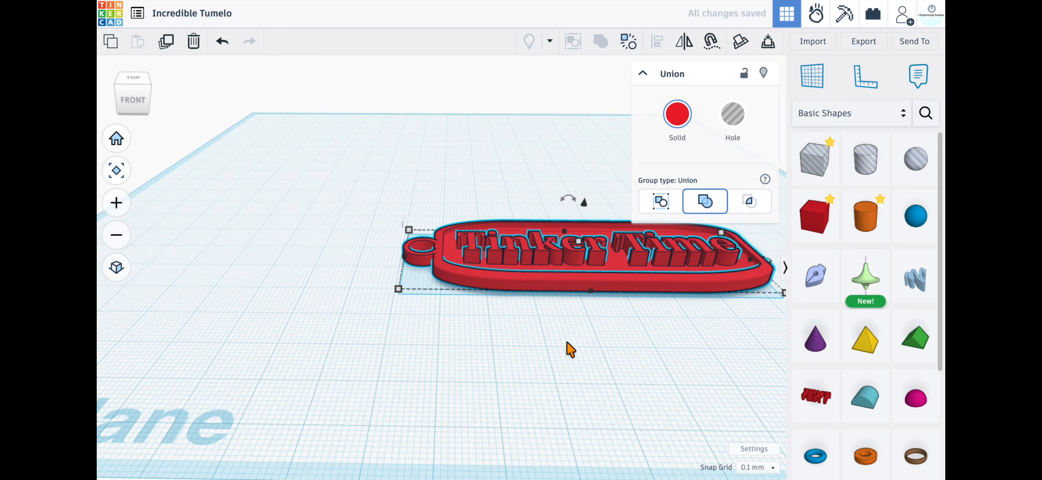
key(d)
click(569, 335)
right_drag(613, 338, 666, 175)
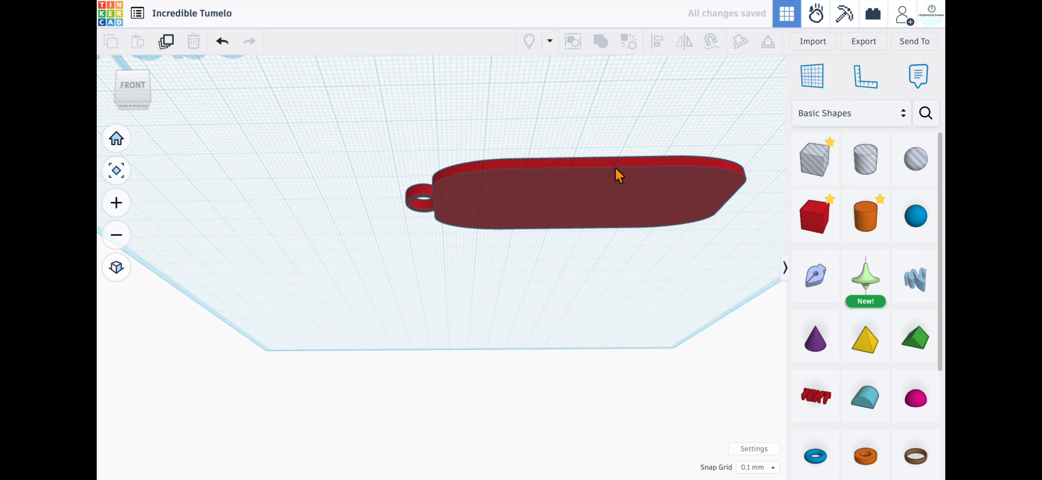
right_drag(479, 210, 447, 308)
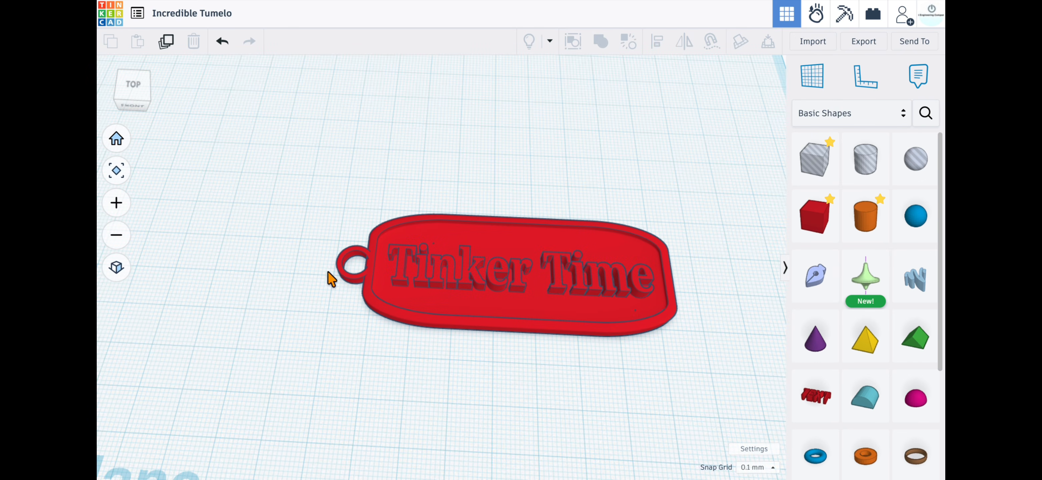
Step: Ungroup the tag twice to separate the box hole, plate, text and key-ring tube
click(357, 289)
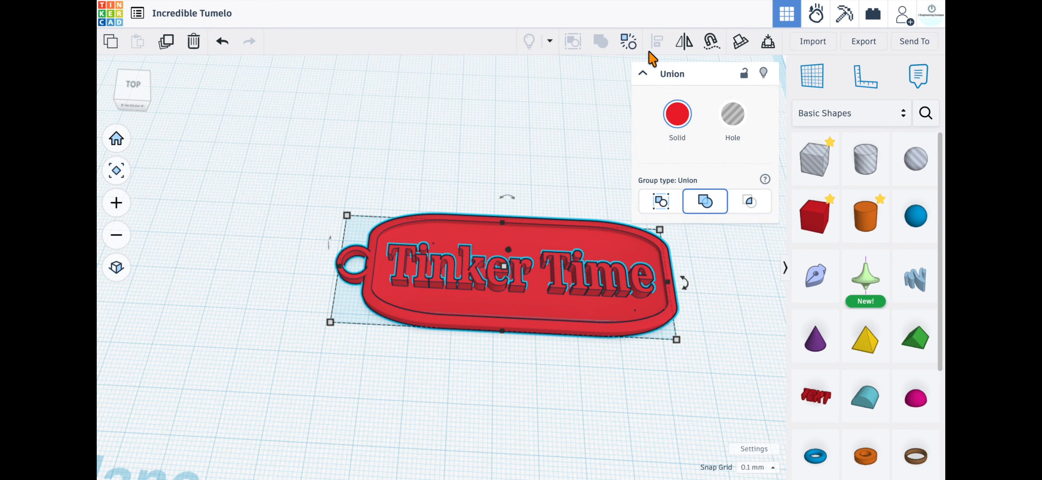
click(629, 42)
click(368, 108)
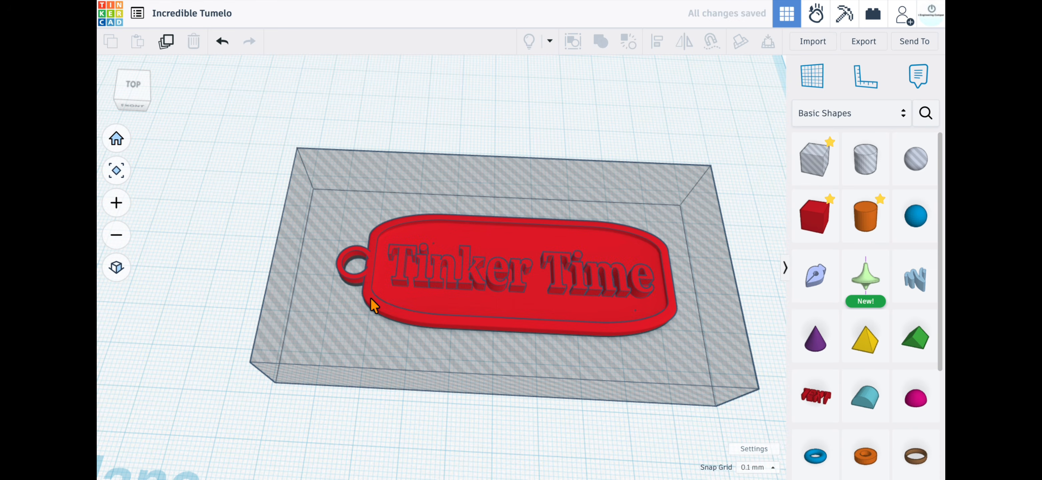
click(370, 284)
click(629, 42)
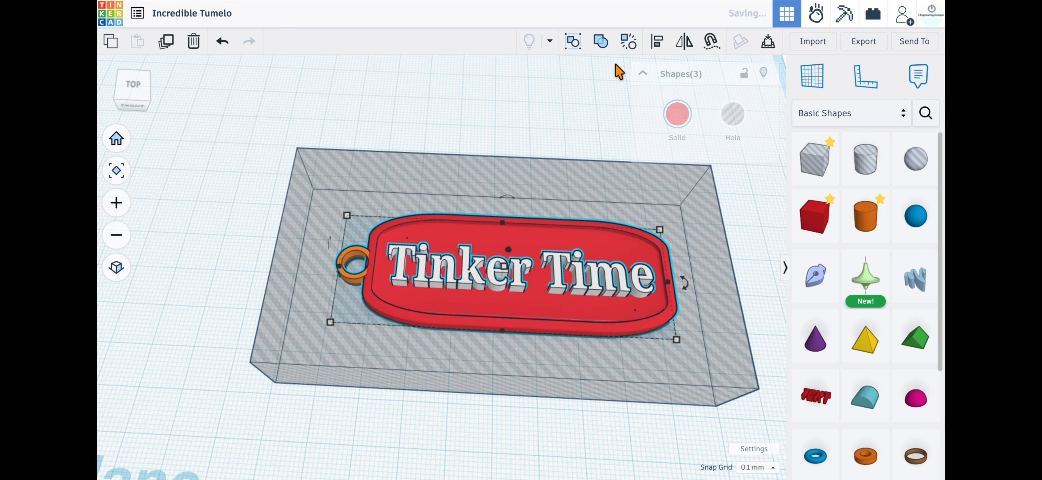
click(415, 116)
Step: Move the orange key-ring tube away from the plate, outside the box hole
drag(349, 286, 152, 252)
click(199, 369)
scroll(239, 320, down, 3)
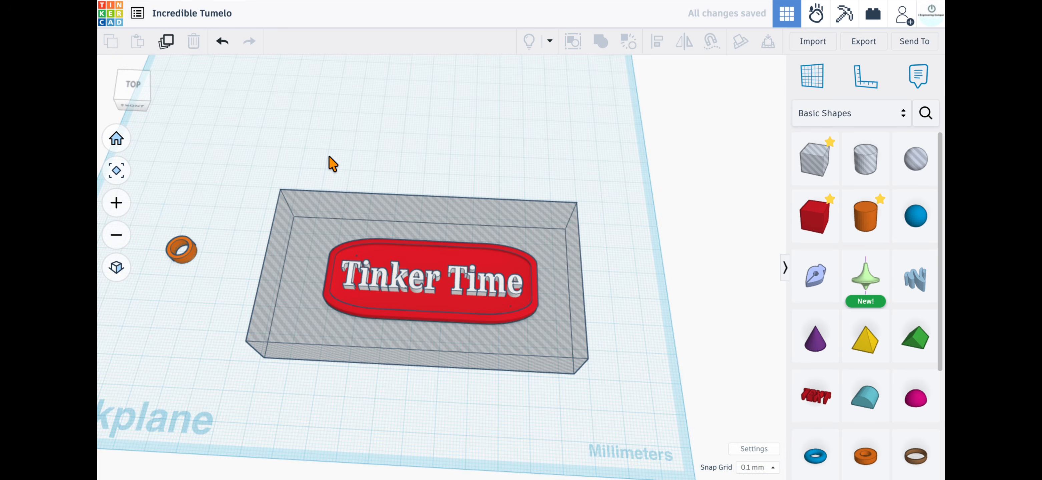
Step: Group the plate, text and box hole into a union, leaving out the tube
drag(446, 330, 448, 332)
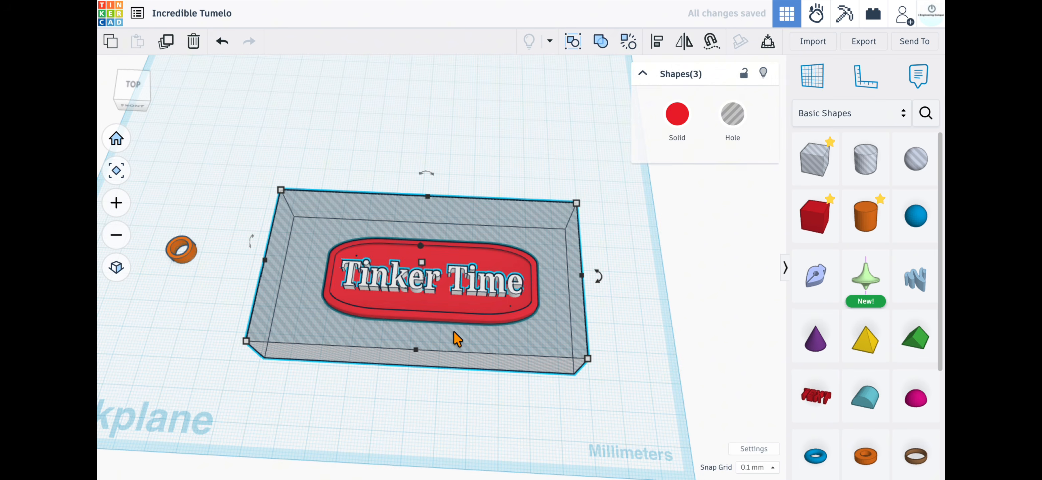
key(ctrl+g)
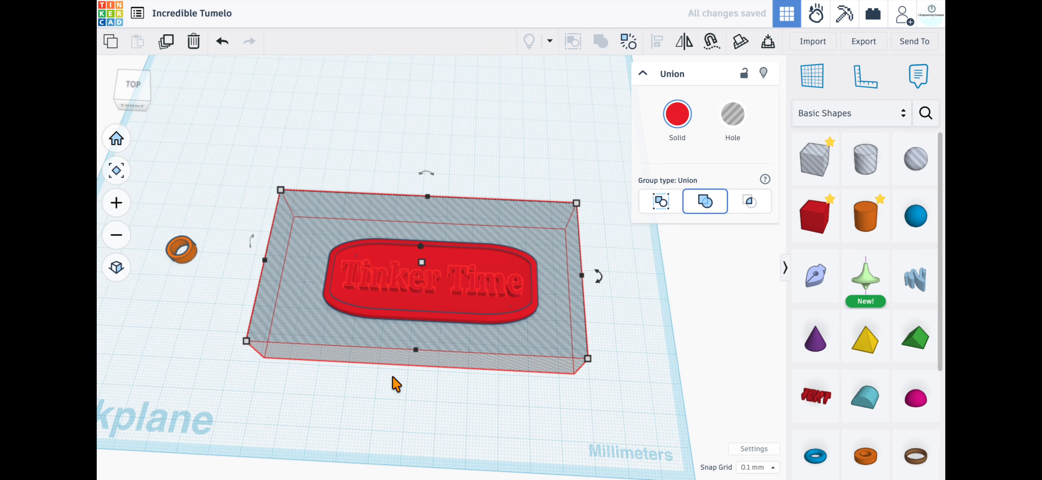
right_drag(393, 395, 409, 374)
click(403, 405)
right_drag(400, 409, 351, 372)
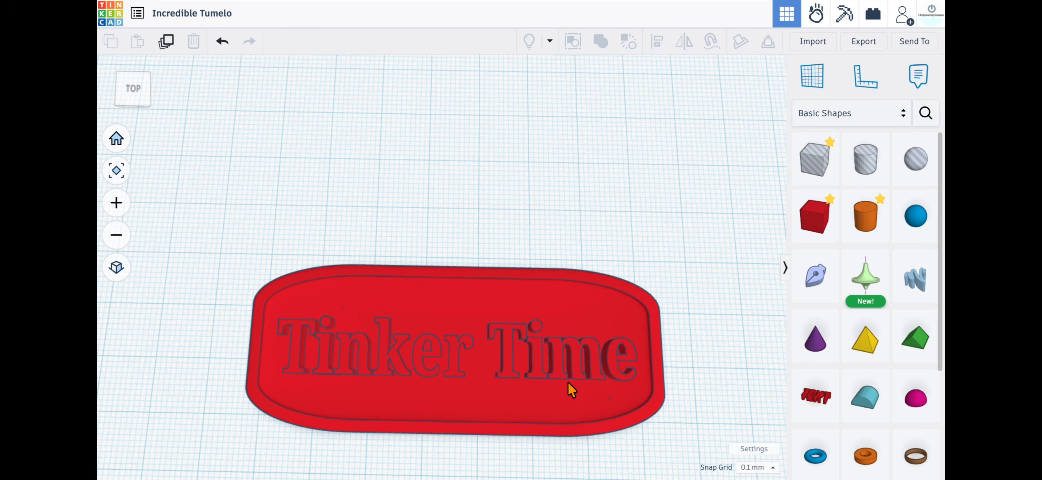
Step: Add a cylinder hole, shrink it to key-ring size and place it on the plate's end before the first "T"
middle_drag(417, 391, 586, 332)
drag(860, 181, 344, 267)
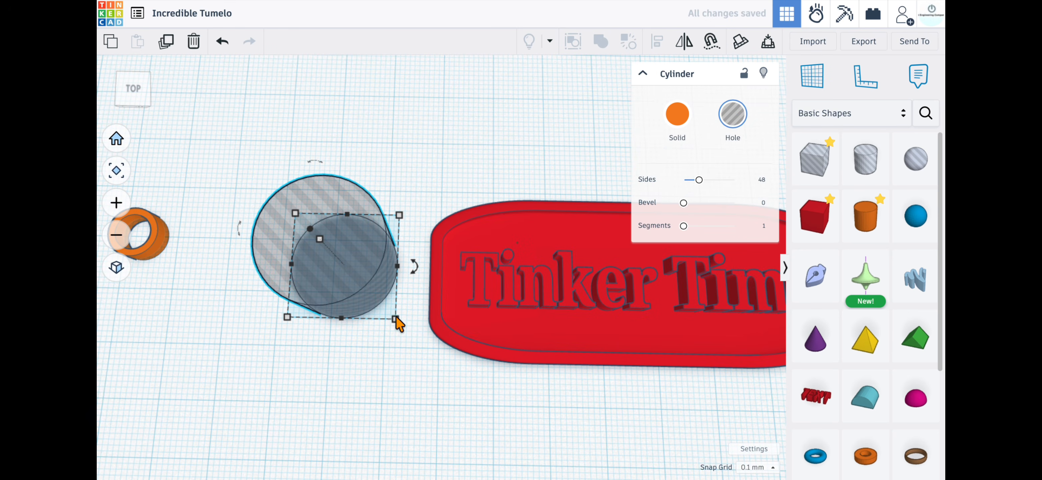
drag(399, 327, 453, 285)
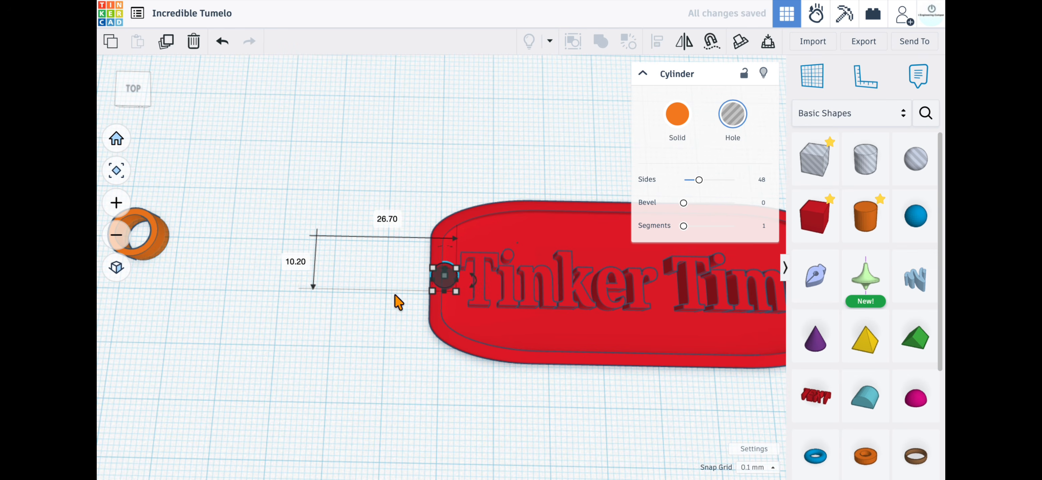
Step: Align the cylinder hole and the tag to their shared centre across the tag's width
scroll(390, 316, down, 3)
drag(372, 329, 599, 259)
key(l)
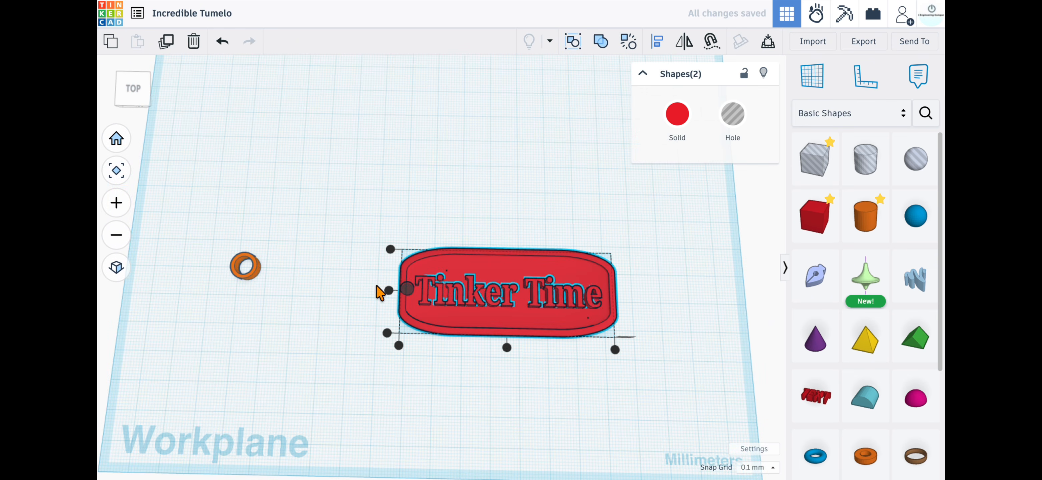
click(389, 291)
click(382, 314)
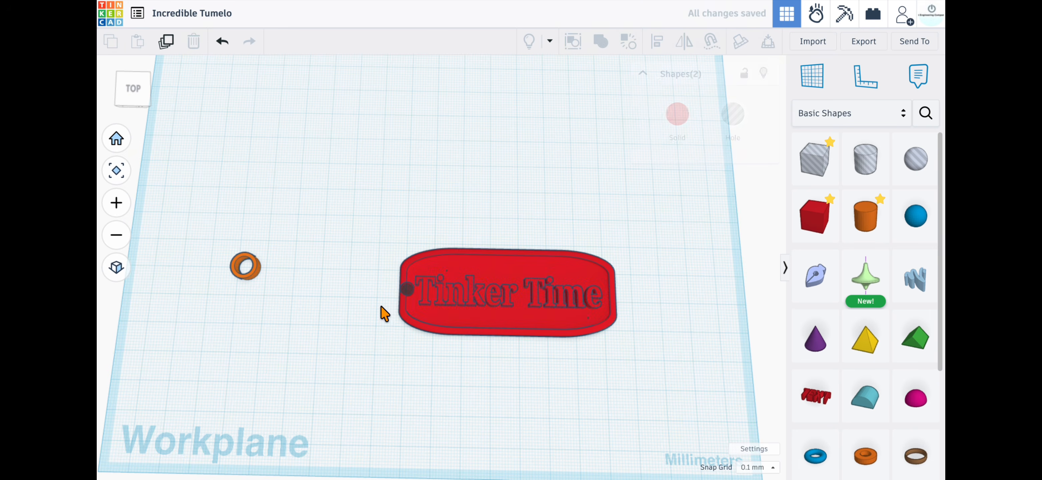
Step: Nudge the cylinder hole inward in 0.1 mm steps so its edge meets the inner edge of the plate's rim
scroll(391, 297, up, 5)
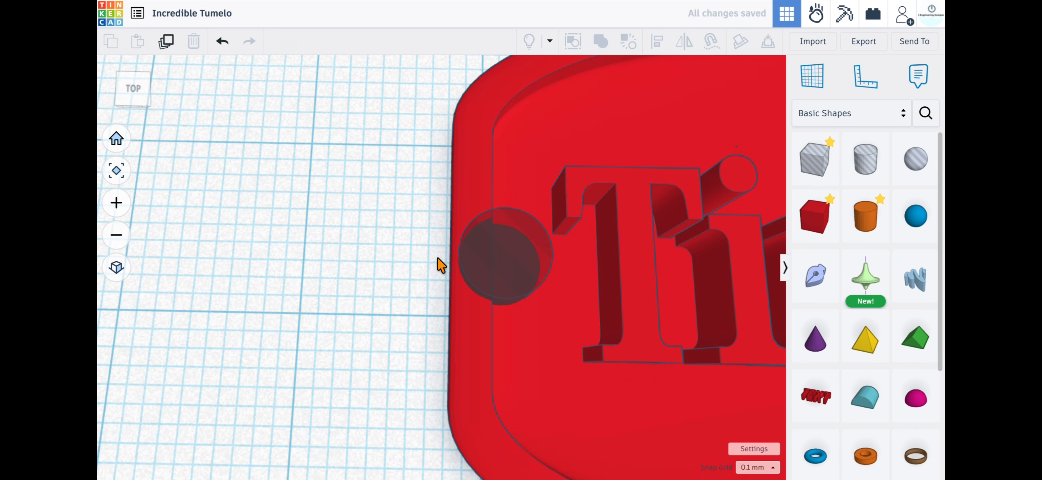
click(520, 292)
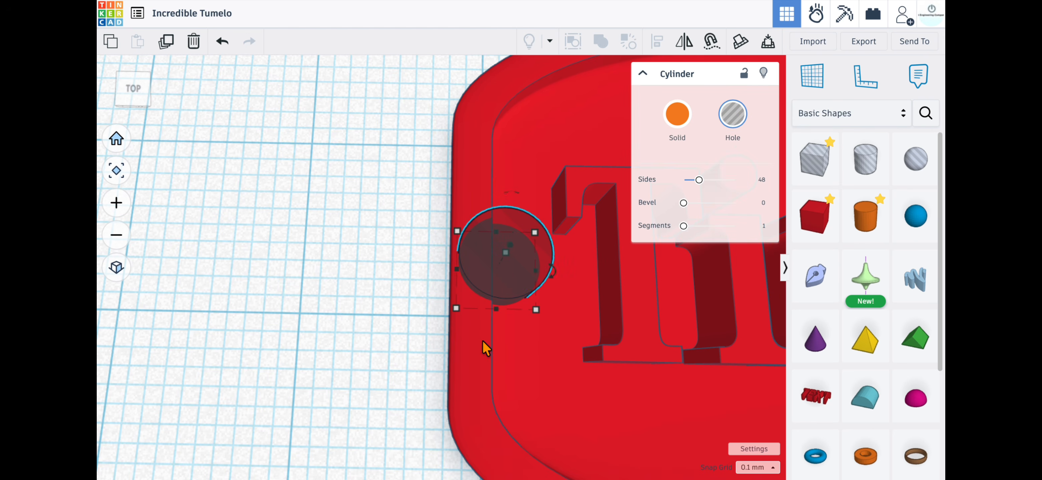
key(Right)
key(Right)
key(Right)
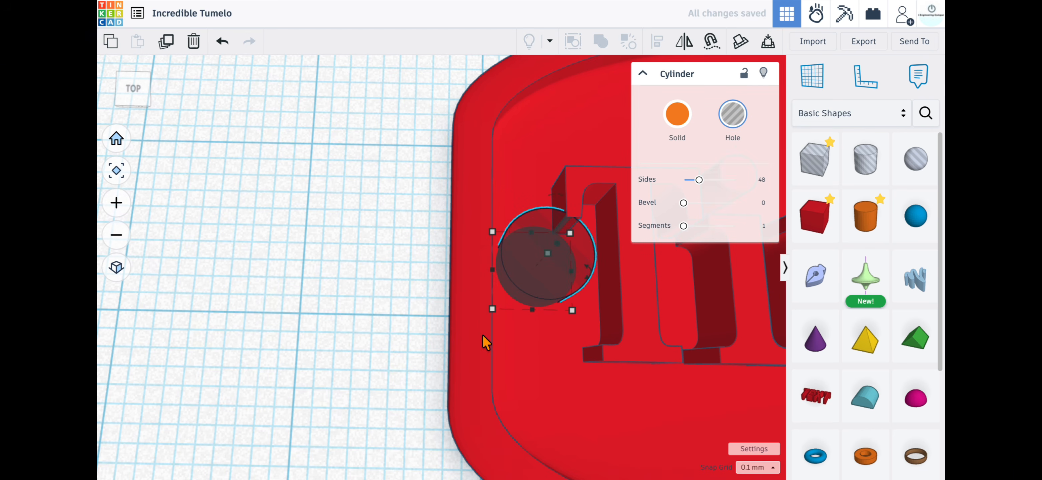
key(Left)
key(Left)
key(Left)
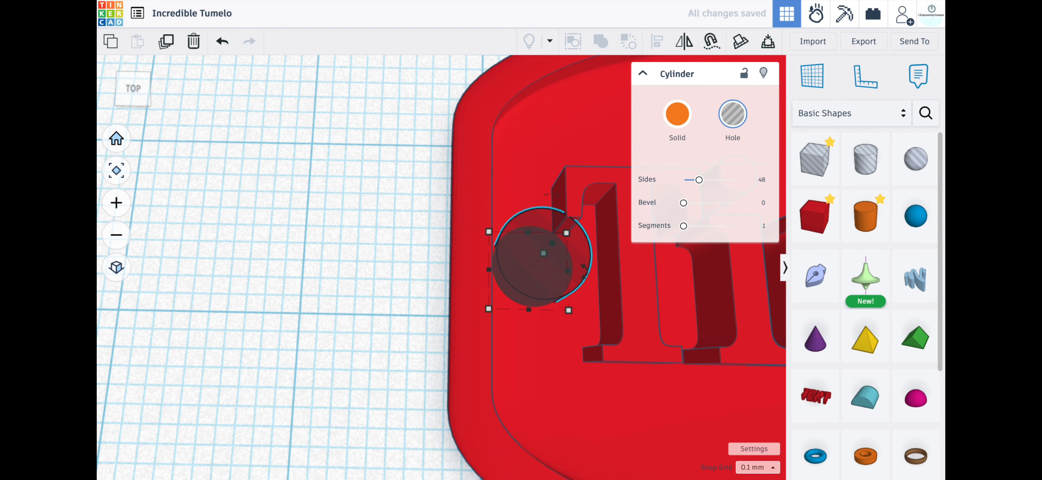
click(377, 343)
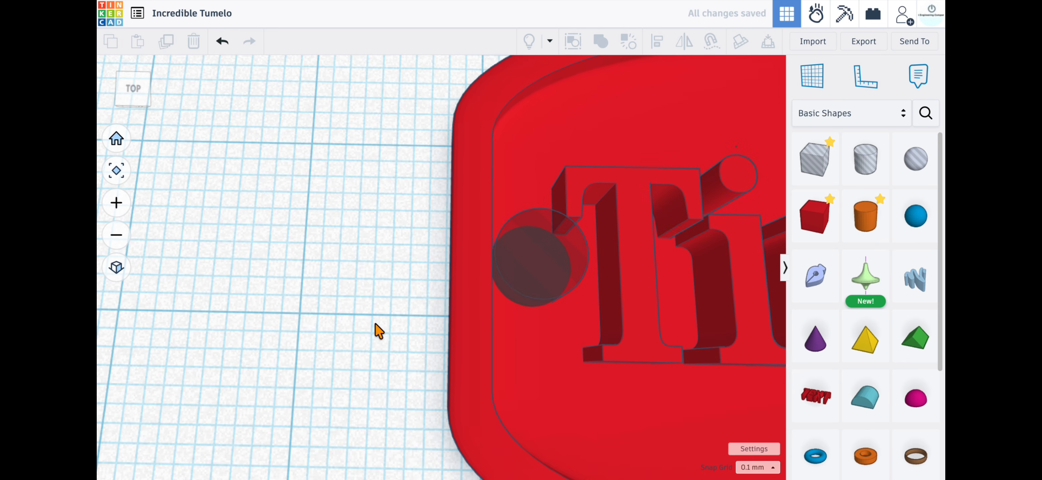
Step: Group the cylinder hole with the tag as a union to cut the key-ring hole through the plate
middle_drag(385, 321, 310, 333)
scroll(279, 344, down, 3)
right_drag(311, 334, 266, 305)
scroll(266, 304, down, 4)
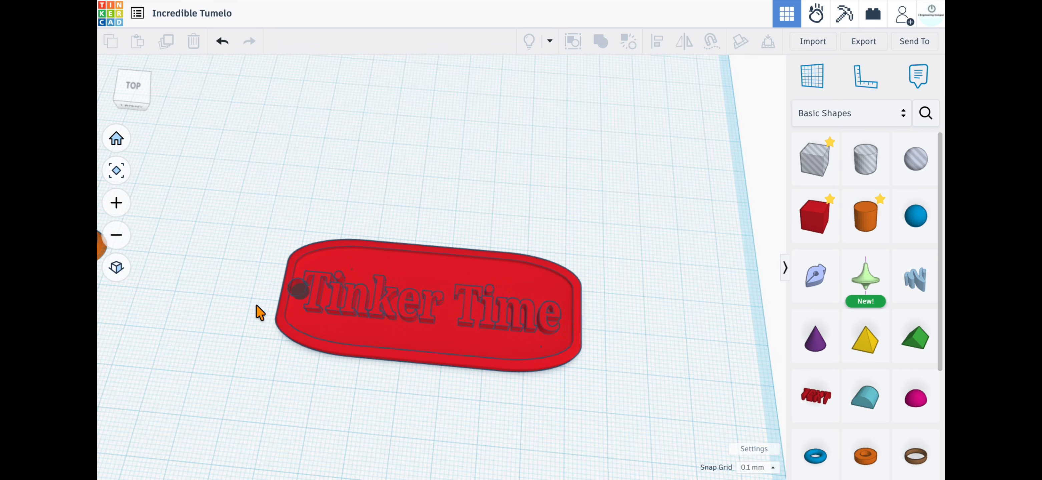
drag(306, 244, 323, 239)
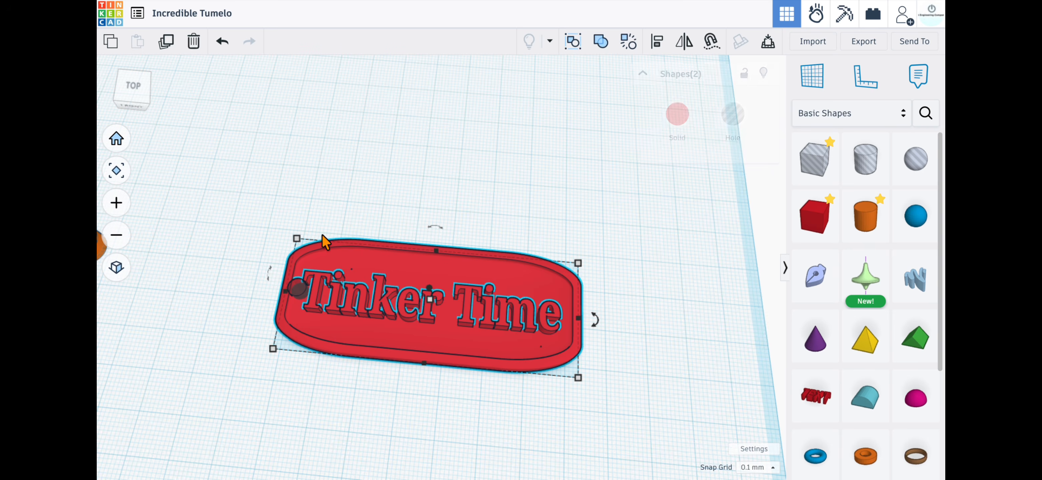
click(601, 53)
click(302, 200)
right_drag(303, 200, 682, 326)
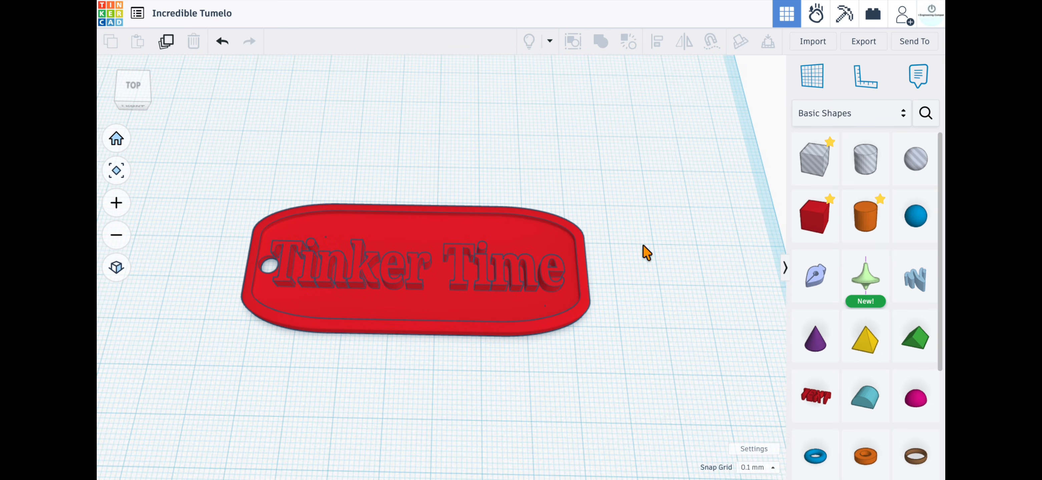